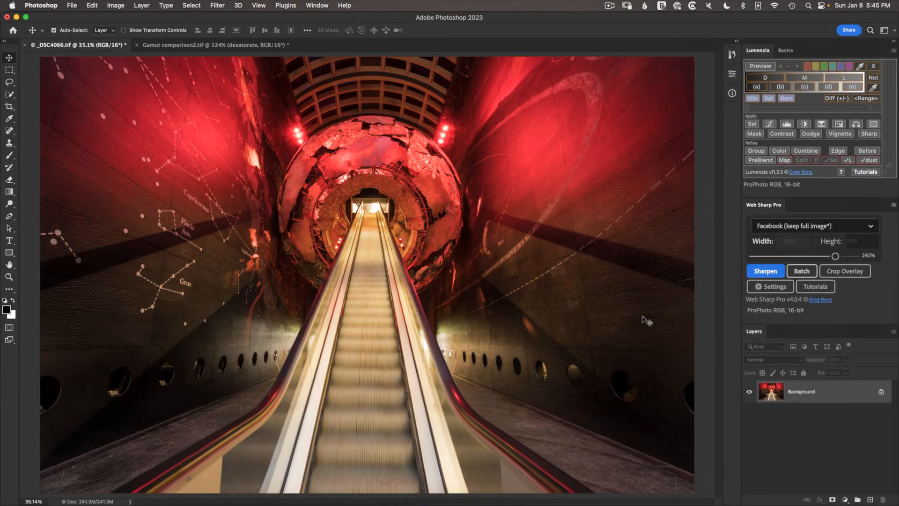
Preview the sRGB gamut warning on the escalator photo via Web Sharp Pro, glancing at View > Proof Setup
left_click(765, 272)
left_click(259, 5)
mouse_move(268, 18)
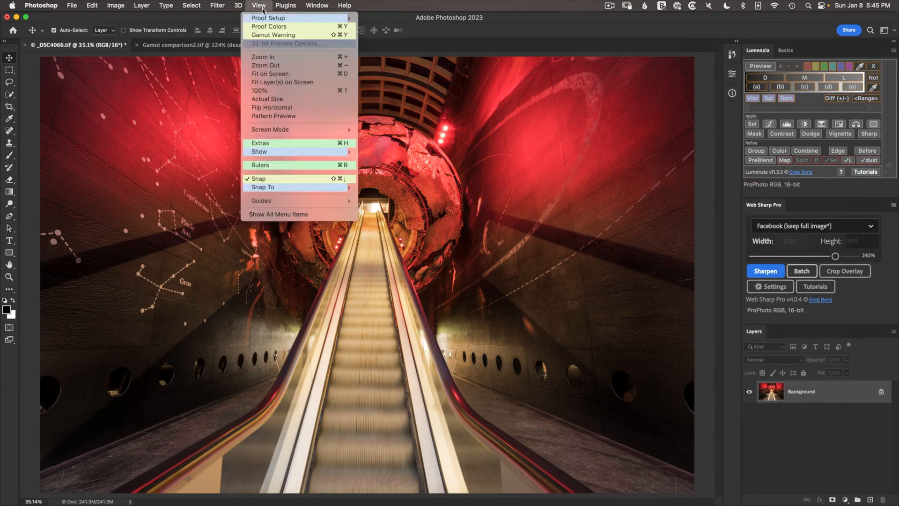
left_click(524, 25)
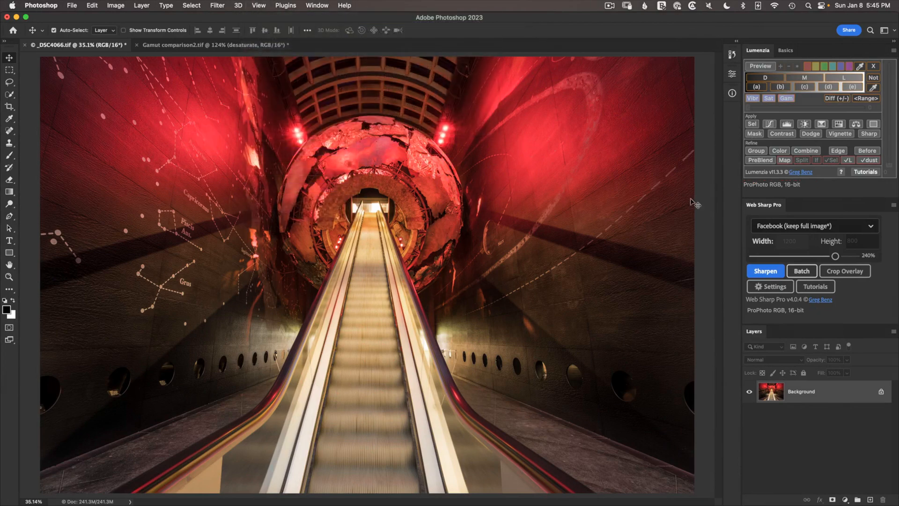
left_click(766, 271)
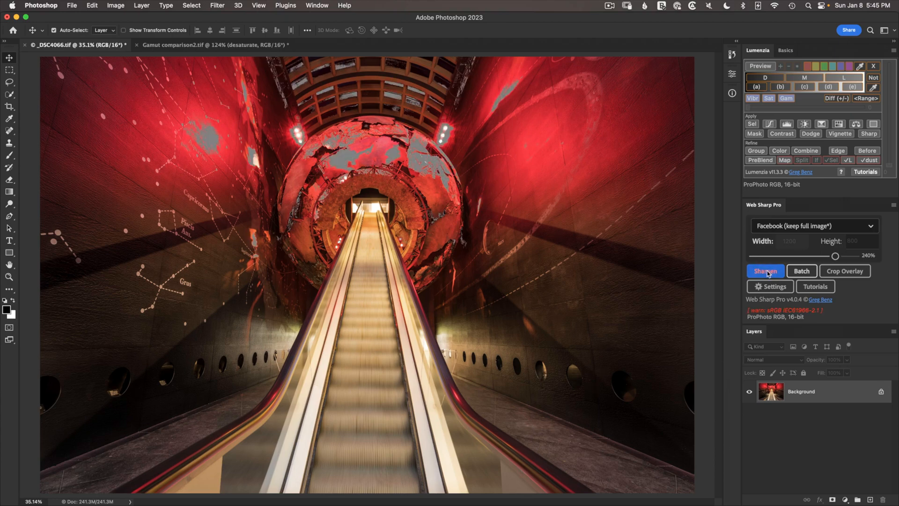
left_click(766, 271)
Enable Web Sharp Pro's Tool Tips & info and resize its panel to show the info lines
left_click(893, 207)
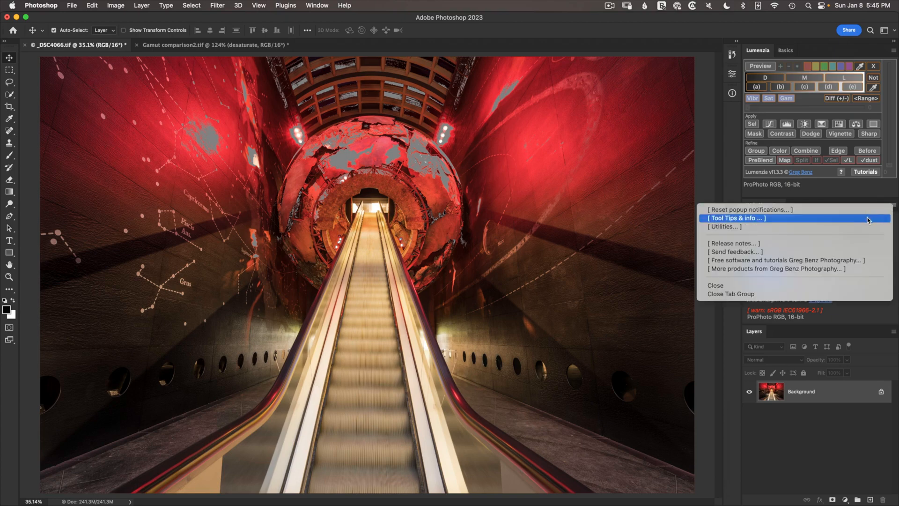
left_click(772, 224)
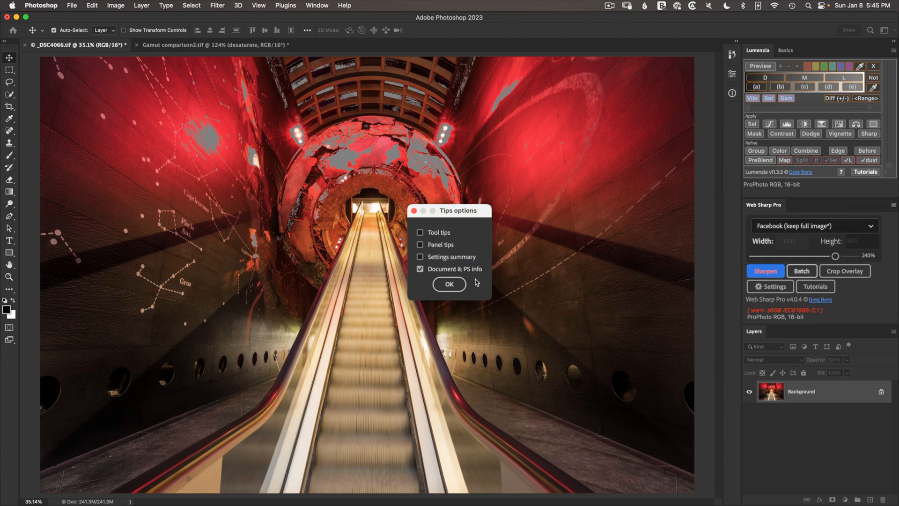
left_click(450, 284)
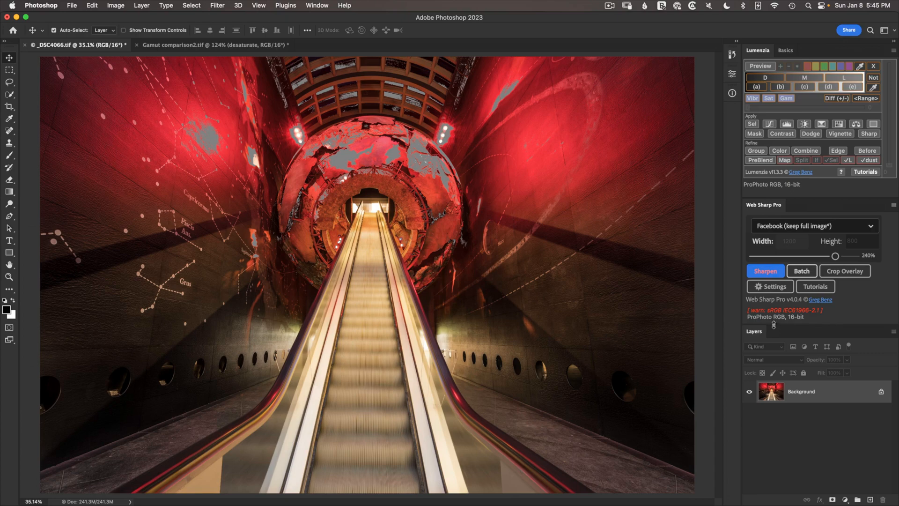
left_click_drag(774, 324, 778, 304)
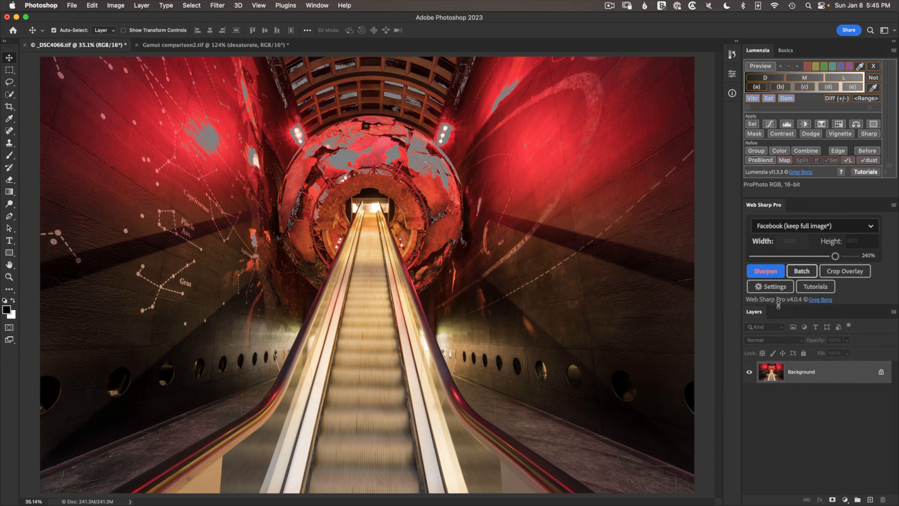
left_click_drag(777, 304, 778, 325)
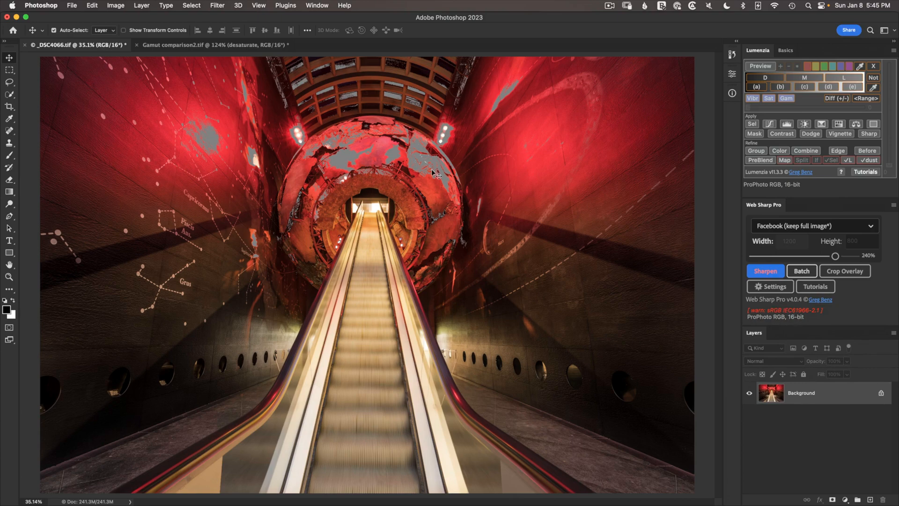
In Web Sharp Pro Settings, try the Proof options and leave preview proofing at Gamut warning
left_click(770, 287)
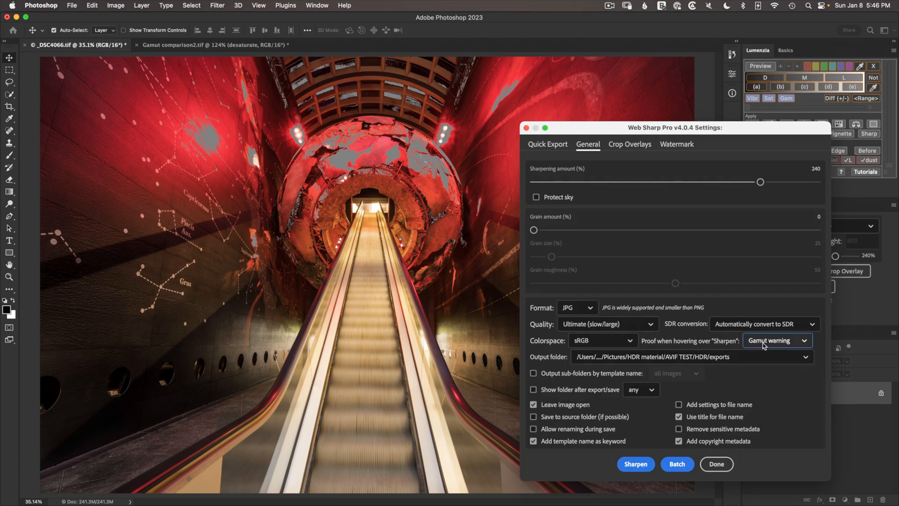
left_click(776, 340)
left_click(771, 389)
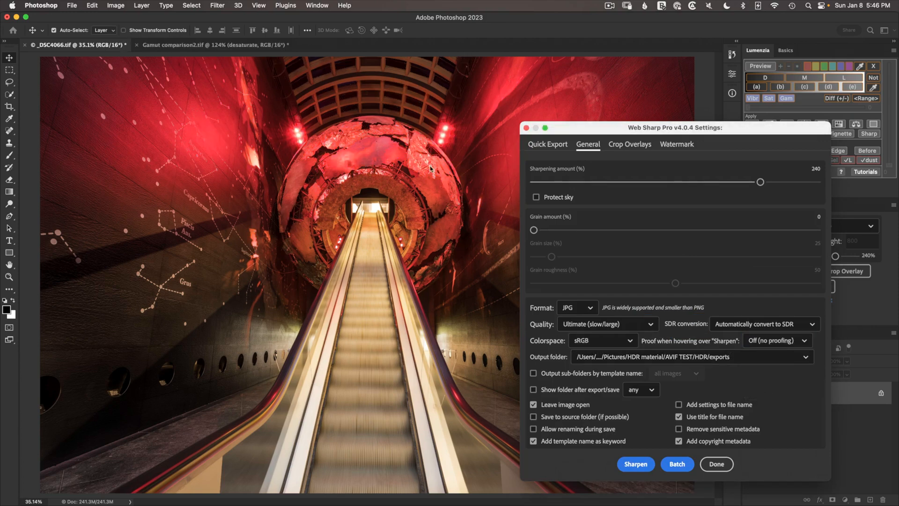
left_click(776, 340)
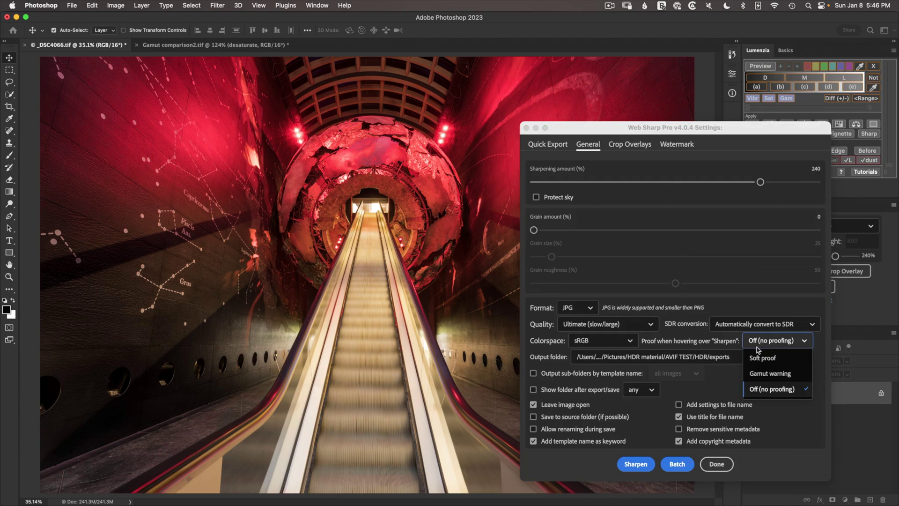
left_click(773, 377)
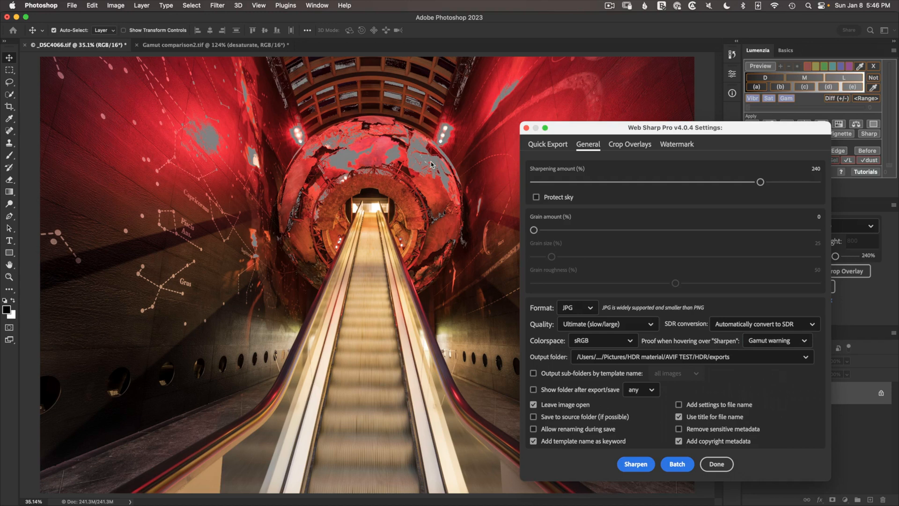
Try Adobe RGB and Don't convert for the export Colorspace, then set it back to sRGB
left_click(579, 342)
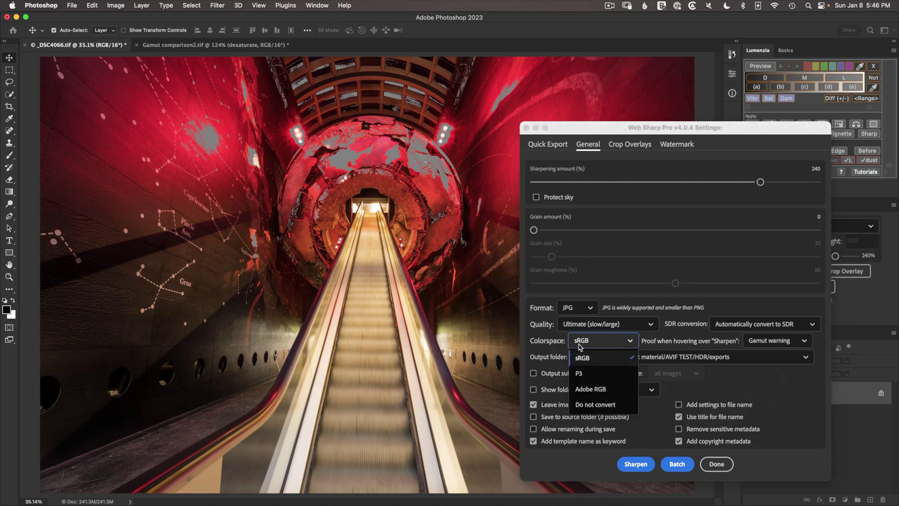
left_click(590, 389)
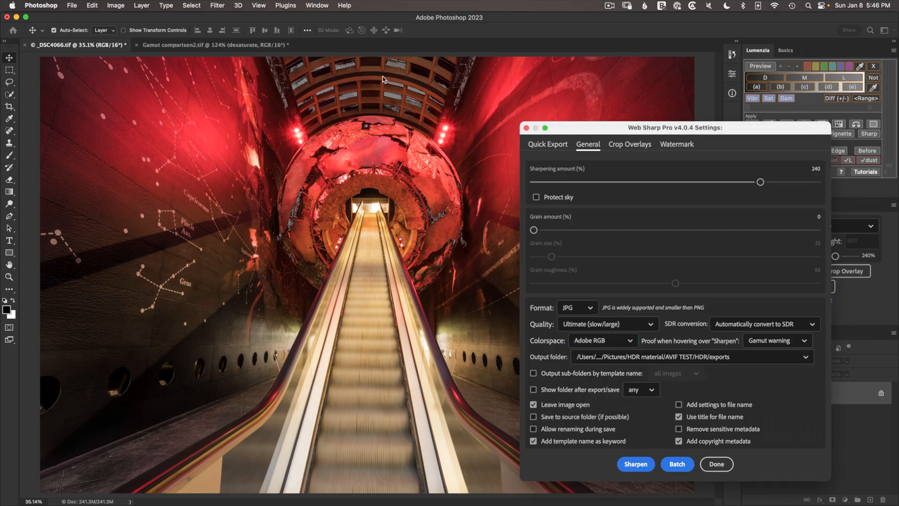
left_click(590, 342)
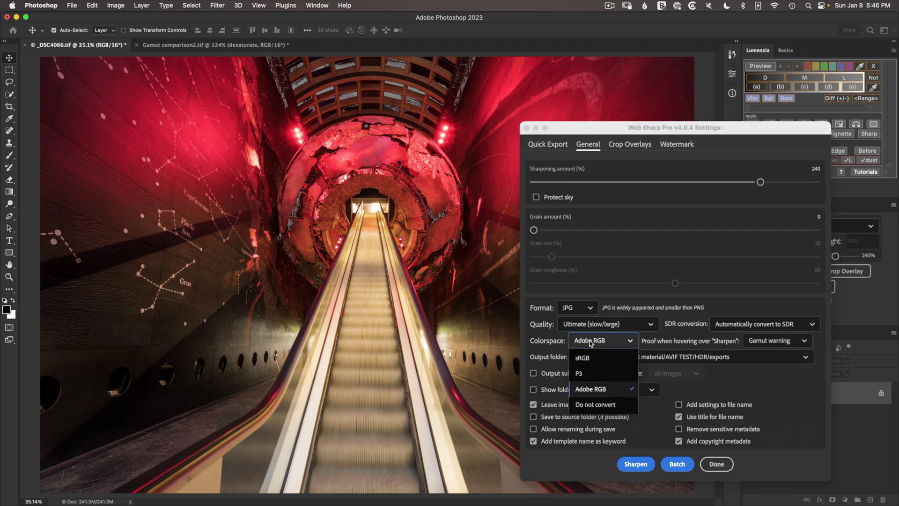
left_click(596, 406)
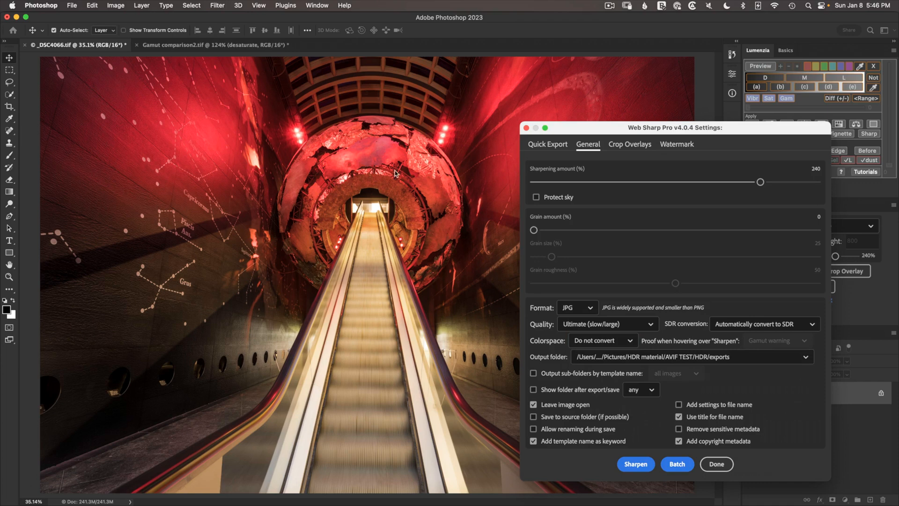
left_click(593, 342)
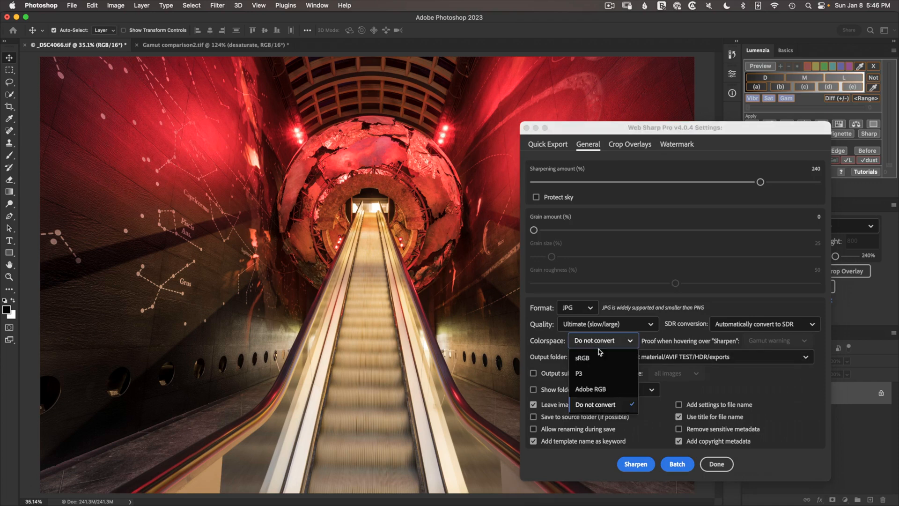
left_click(594, 358)
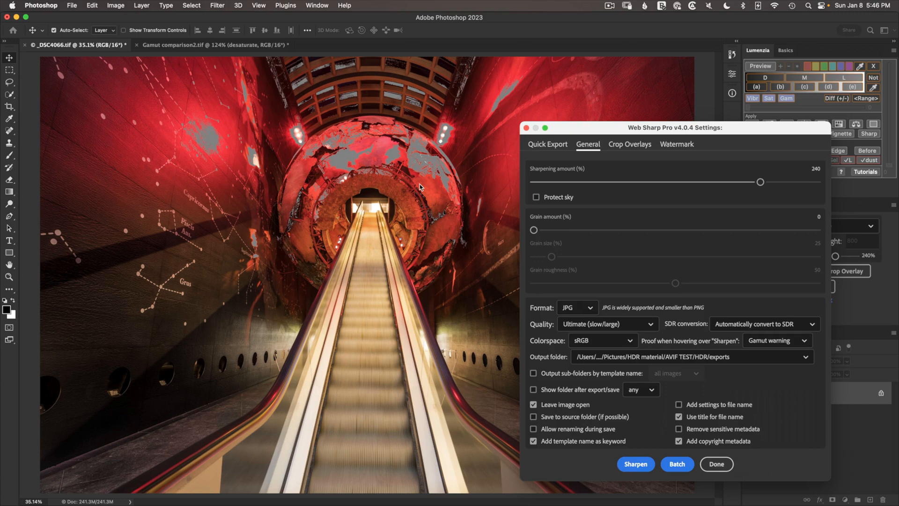
Set the preview Proof option to Soft proof
left_click(776, 340)
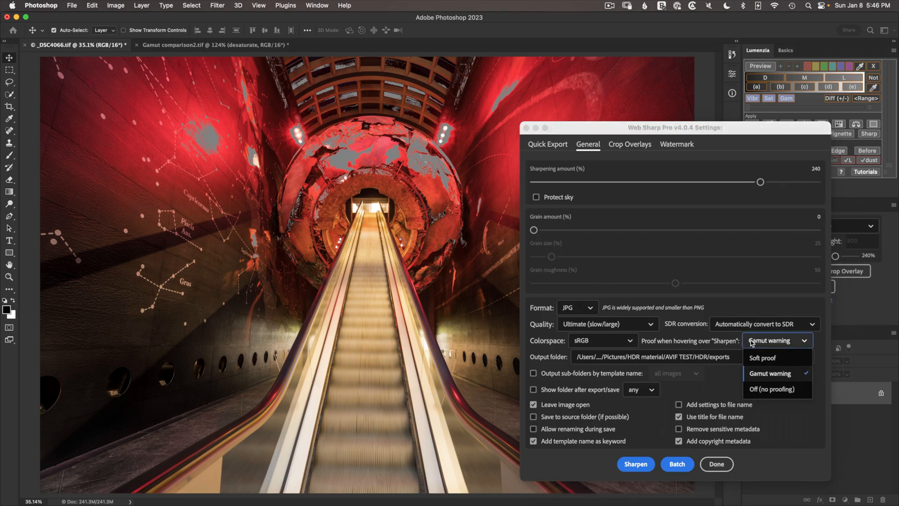
left_click(754, 357)
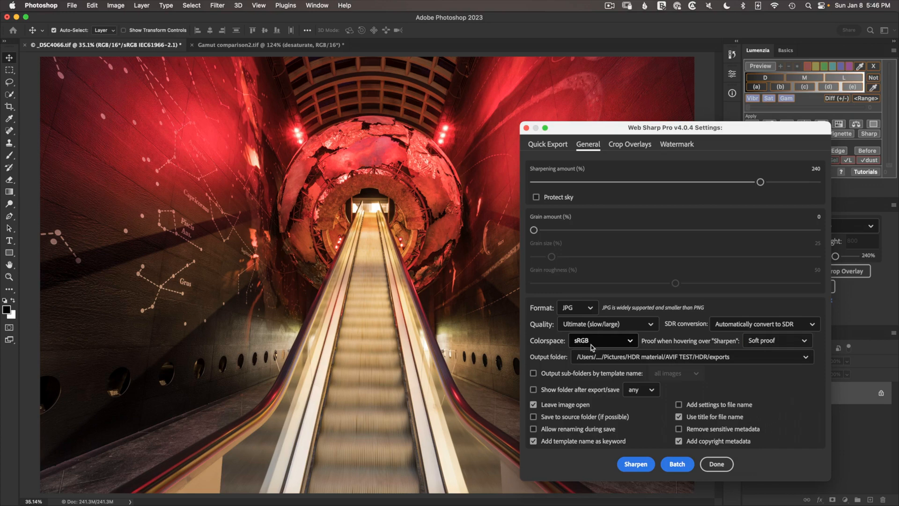
Close the settings, zoom into the cracked globe and compare it with its sRGB soft proof
left_click(716, 463)
key("z")
left_click_drag(422, 126, 506, 207)
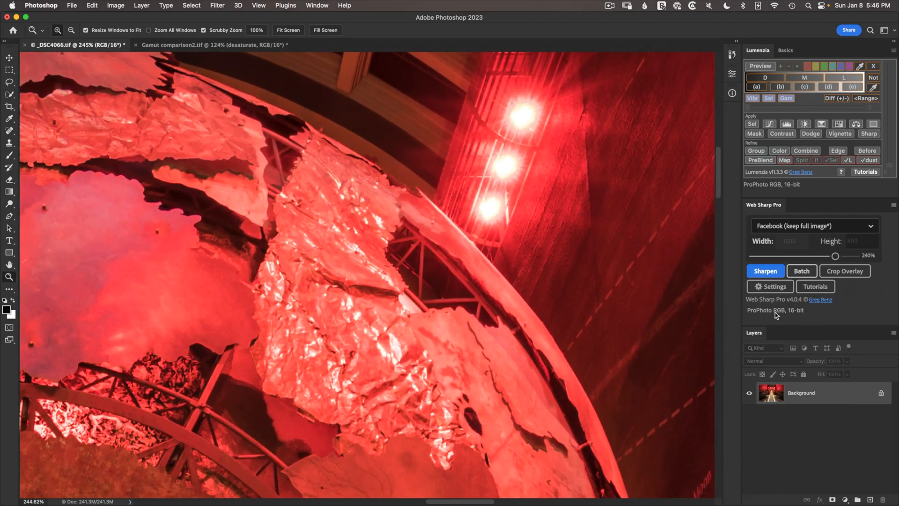
left_click(764, 271)
left_click(761, 273)
left_click(757, 274)
Toggle the sRGB soft proof on and off a few more times, then fit the whole photo on screen
left_click(765, 271)
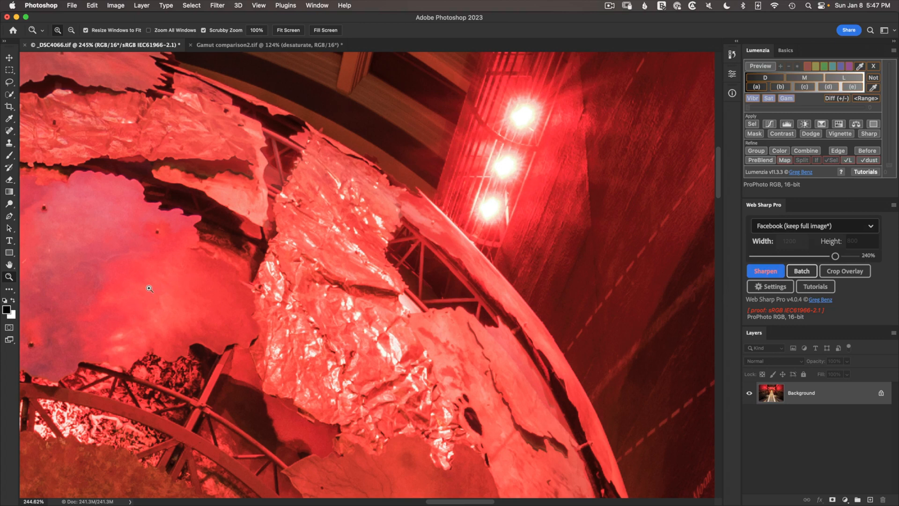
left_click(765, 271)
left_click(765, 271)
left_click(755, 273)
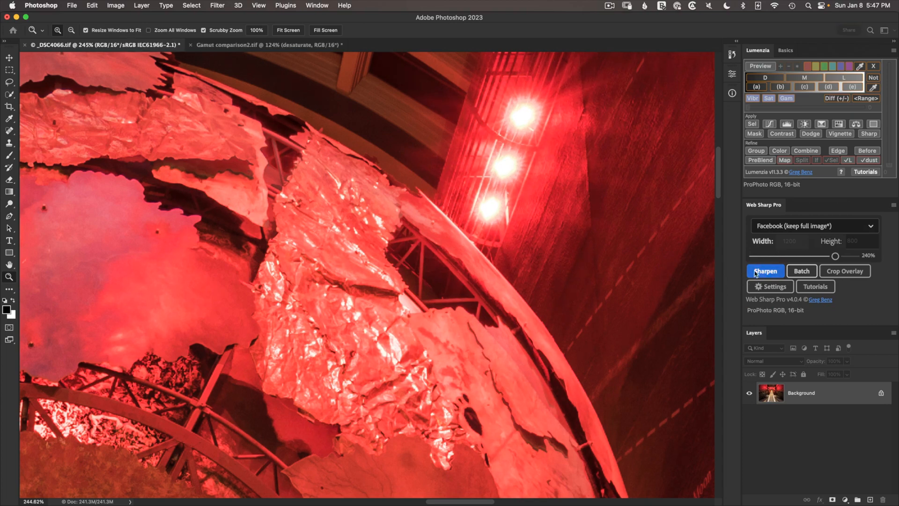
left_click(755, 273)
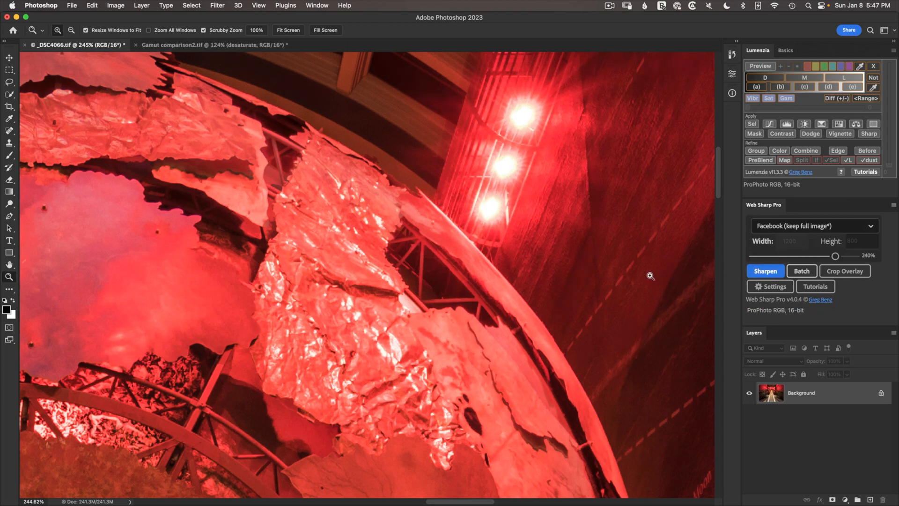
key("super+0")
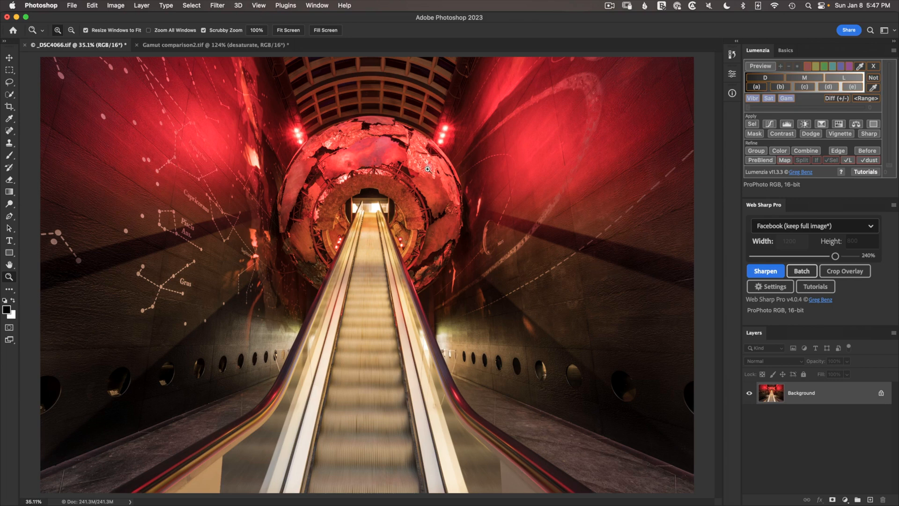
Switch to the Gamut comparison2.tif document
left_click(176, 45)
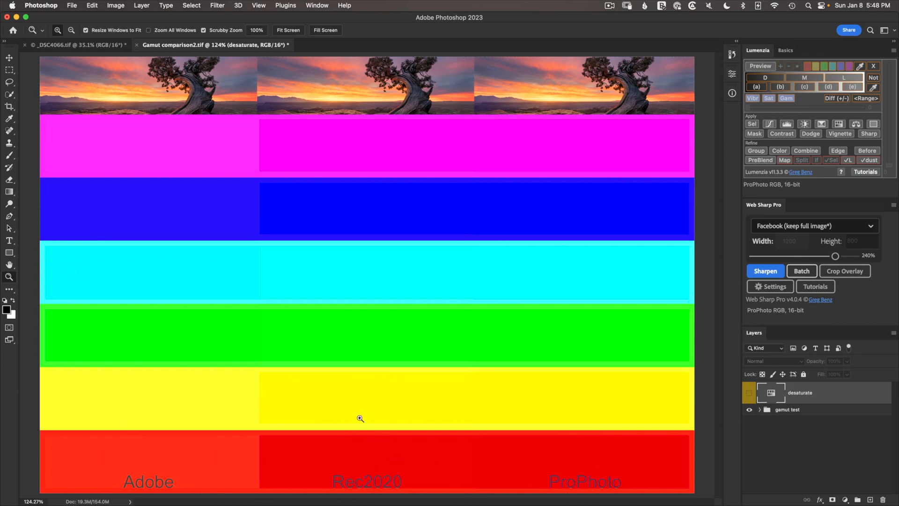
Soft-proof the colour-bar chart as sRGB, turn Proof Colors off with Cmd+Y, and switch to ColorSync Utility
left_click(765, 271)
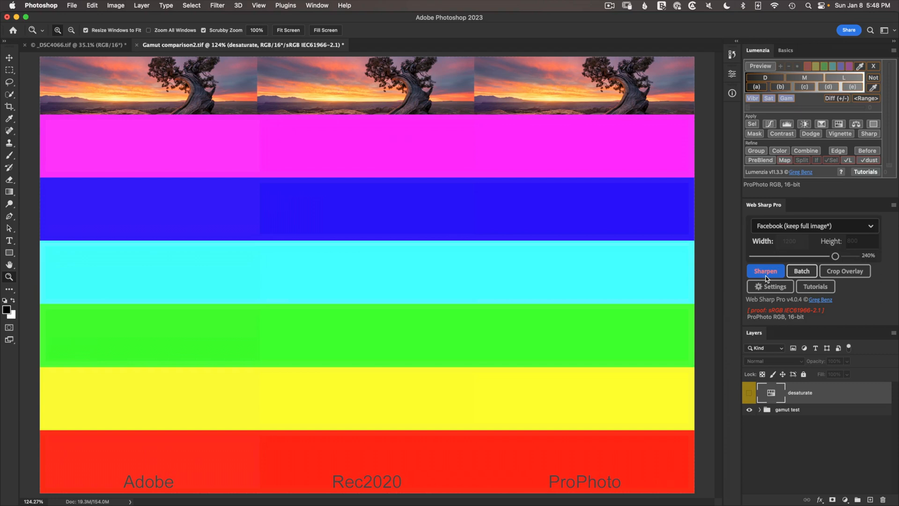
key("super+y")
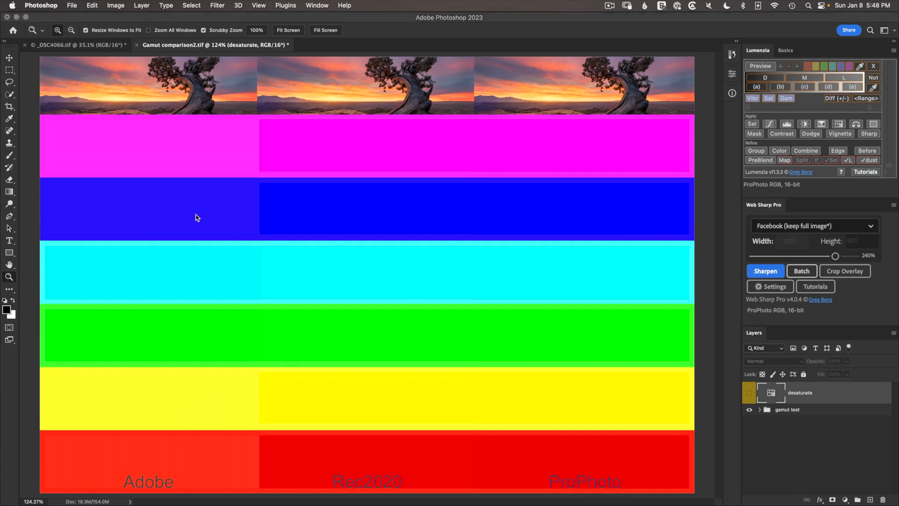
key("super+Tab")
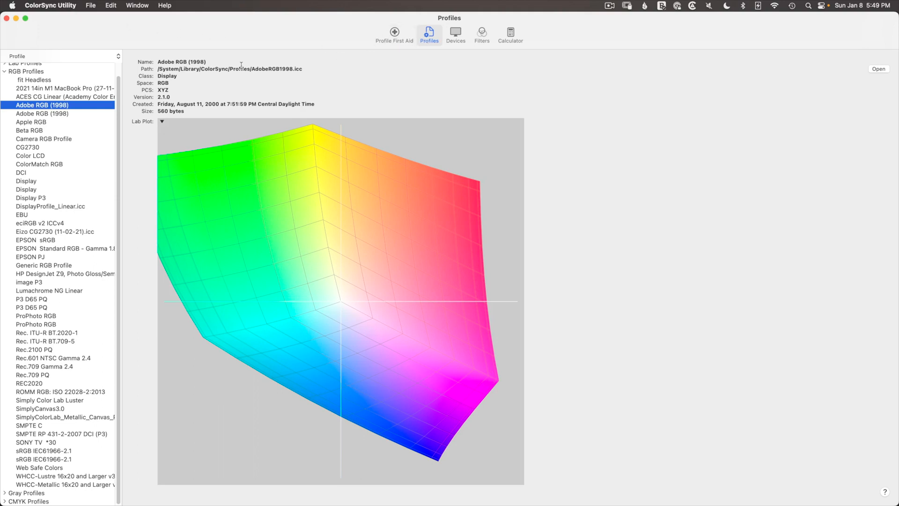
Select the Display P3 profile and rotate its 3D Lab gamut plot to view it from above
left_click(118, 58)
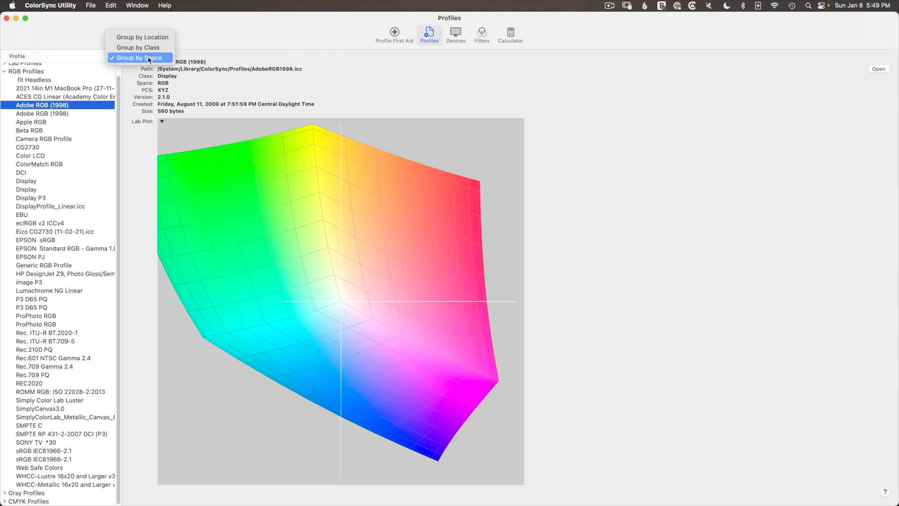
left_click(84, 42)
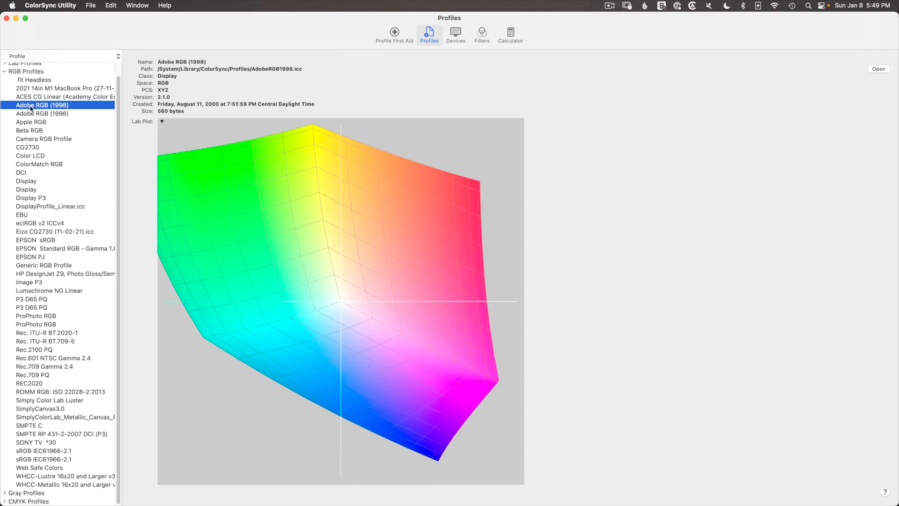
left_click(30, 198)
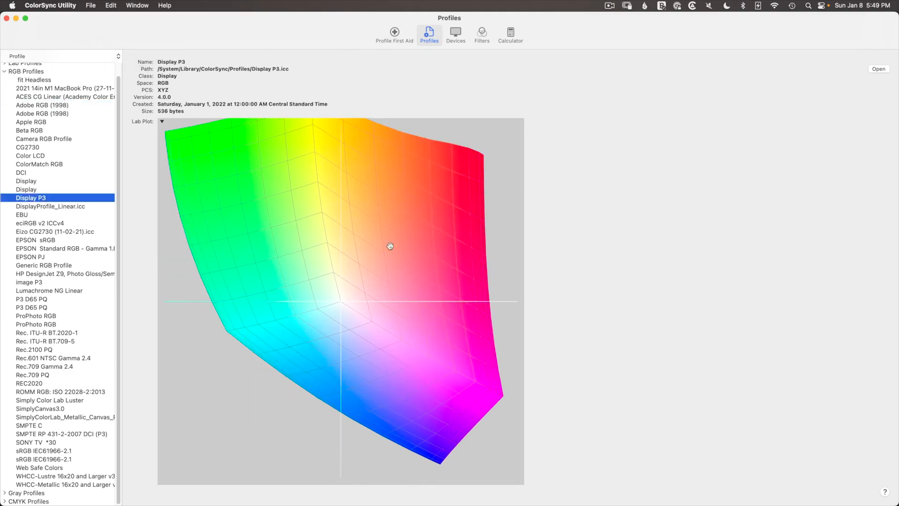
mouse_move(302, 253)
left_mouse_down()
mouse_move(302, 291)
mouse_move(361, 334)
left_mouse_up()
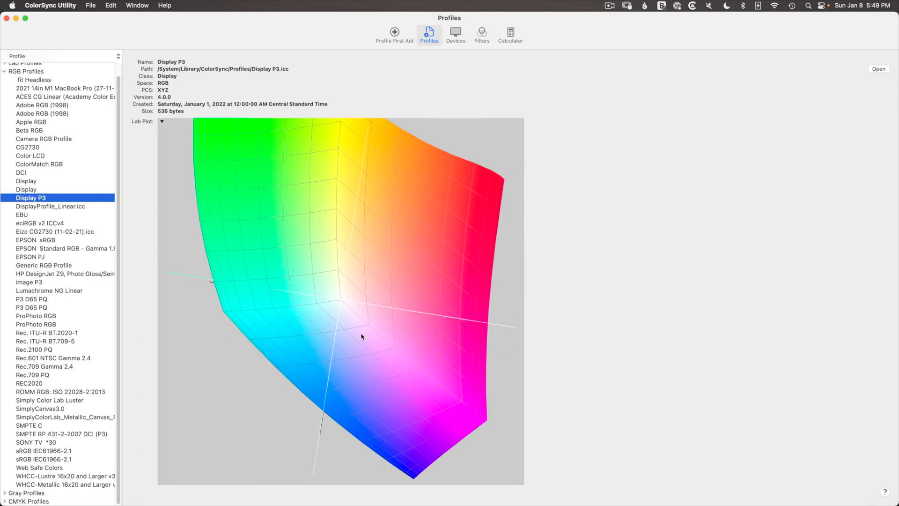
right_click(378, 266)
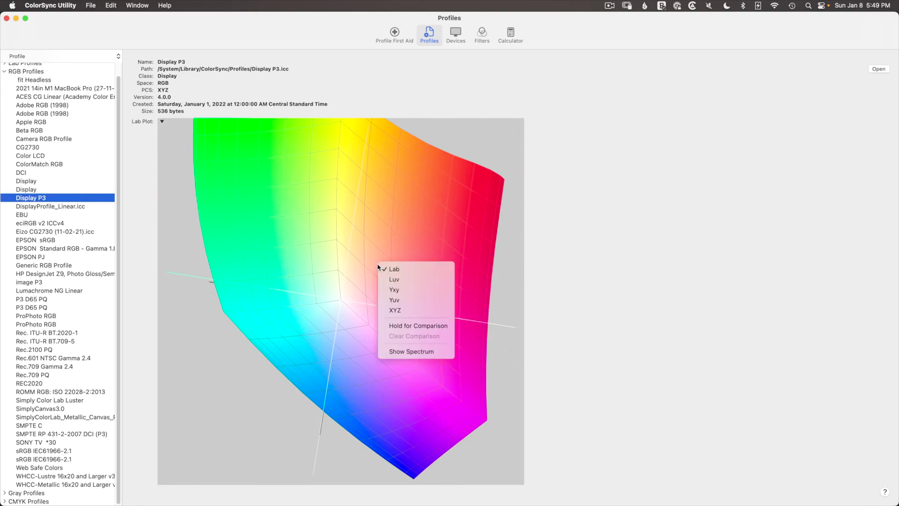
Plot the Display P3 gamut in Yxy coordinates and tilt the plot slightly
left_click(404, 290)
mouse_move(403, 287)
left_mouse_down()
mouse_move(405, 314)
mouse_move(437, 255)
left_mouse_up()
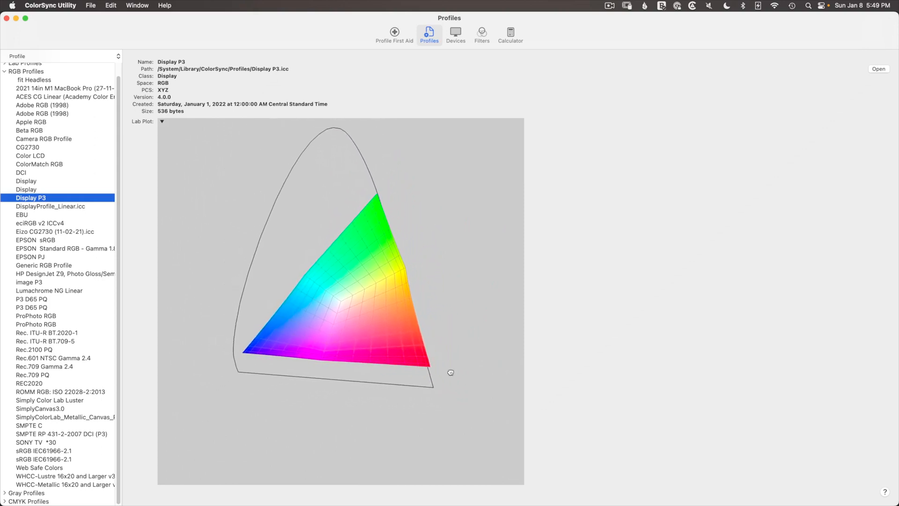
left_click_drag(450, 372, 452, 374)
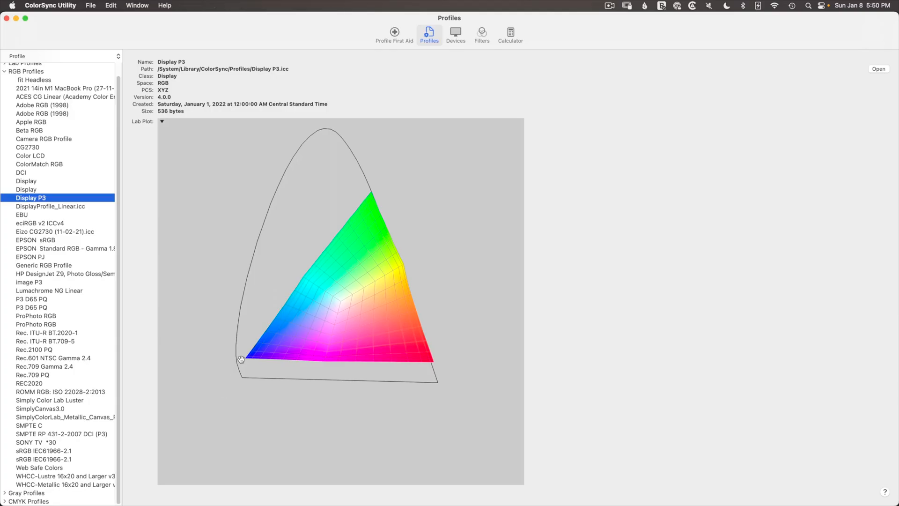
Hold the Adobe RGB (1998) gamut for comparison and plot sRGB IEC61966-2.1 against it
left_click(61, 106)
right_click(223, 202)
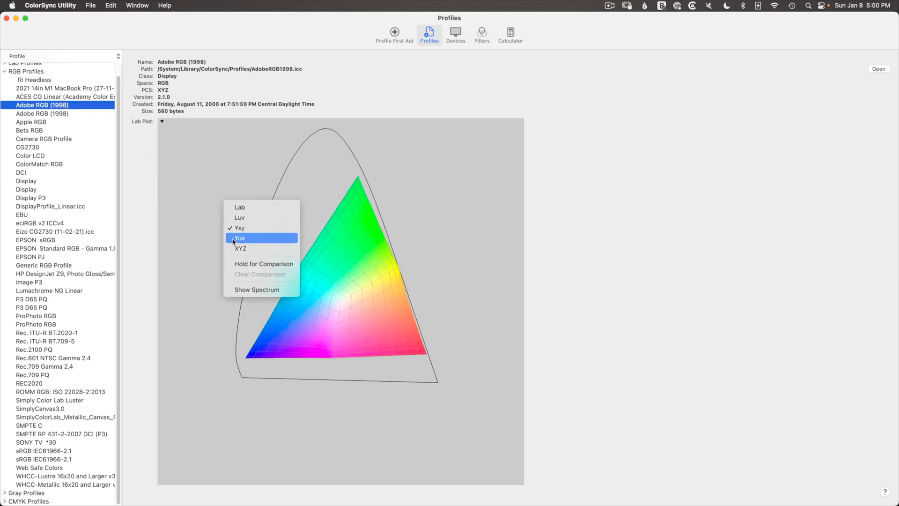
left_click(263, 263)
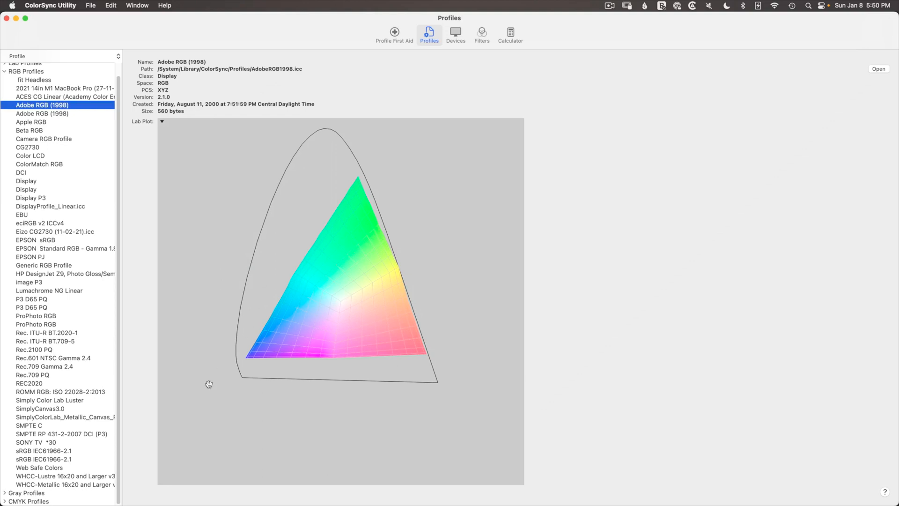
left_click(71, 451)
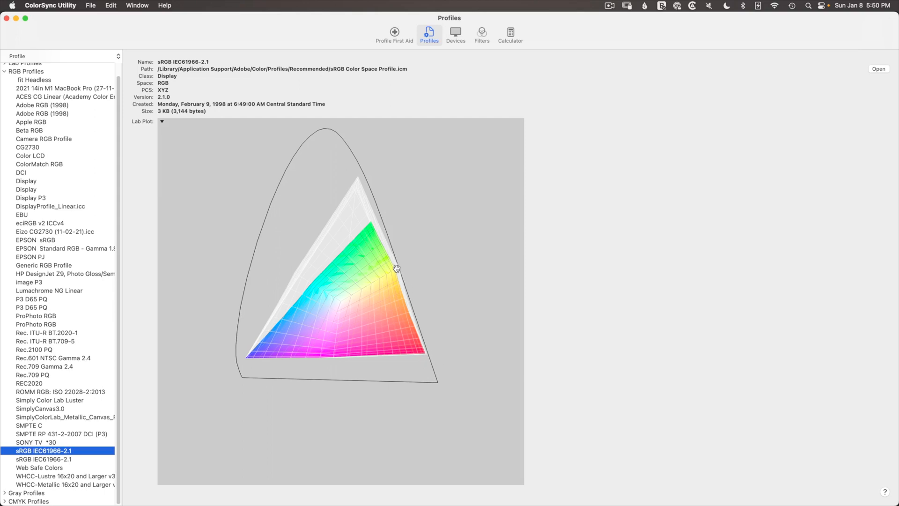
key("super+Tab")
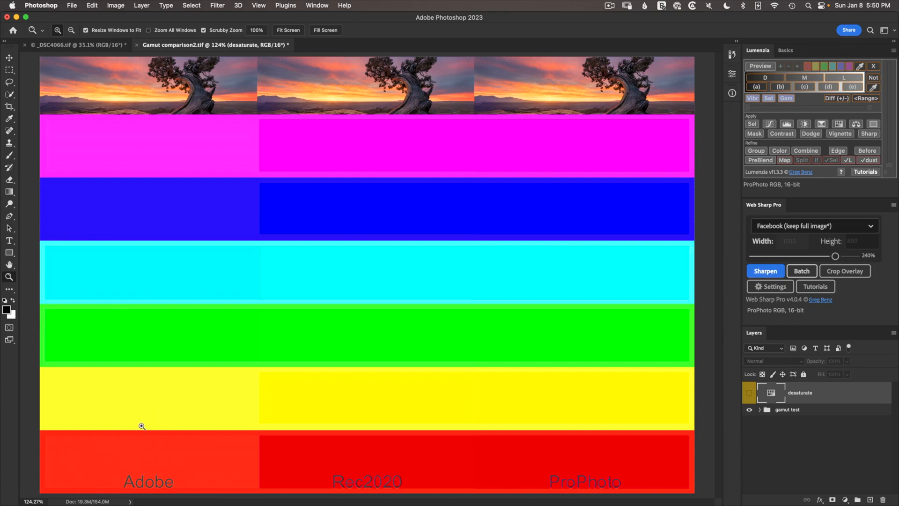
key("super+Tab")
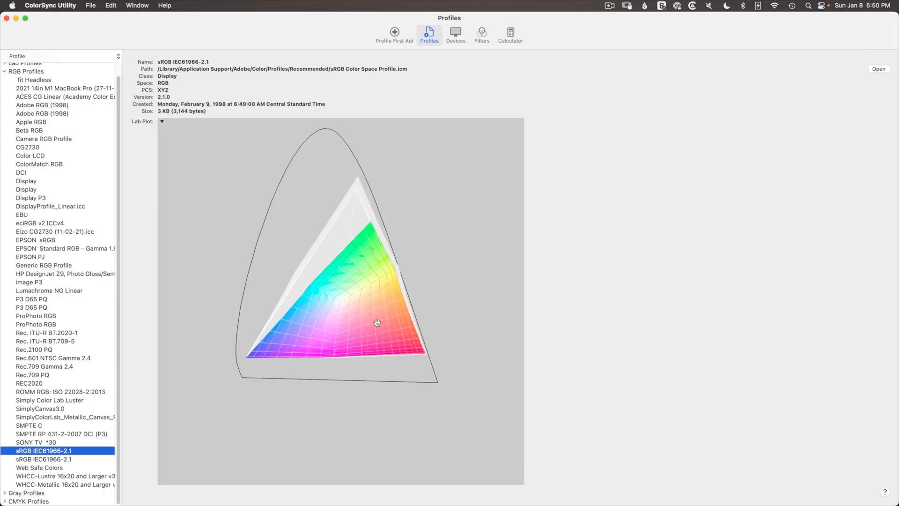
mouse_move(411, 325)
left_mouse_down()
mouse_move(354, 305)
mouse_move(293, 312)
left_mouse_up()
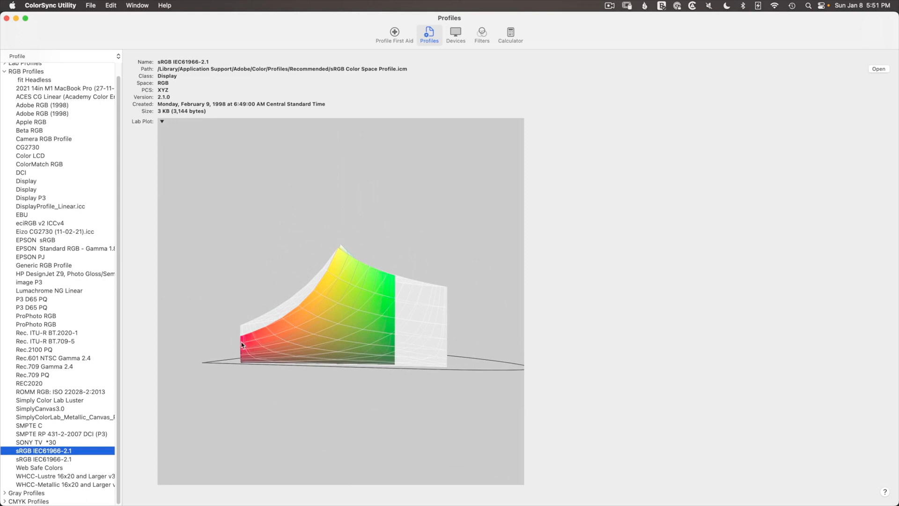
left_click_drag(291, 318, 335, 357)
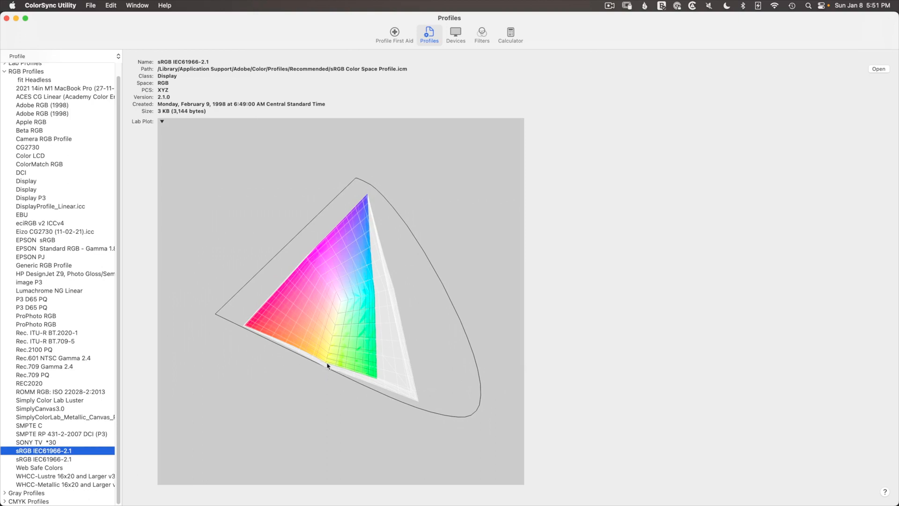
left_click_drag(328, 366, 423, 320)
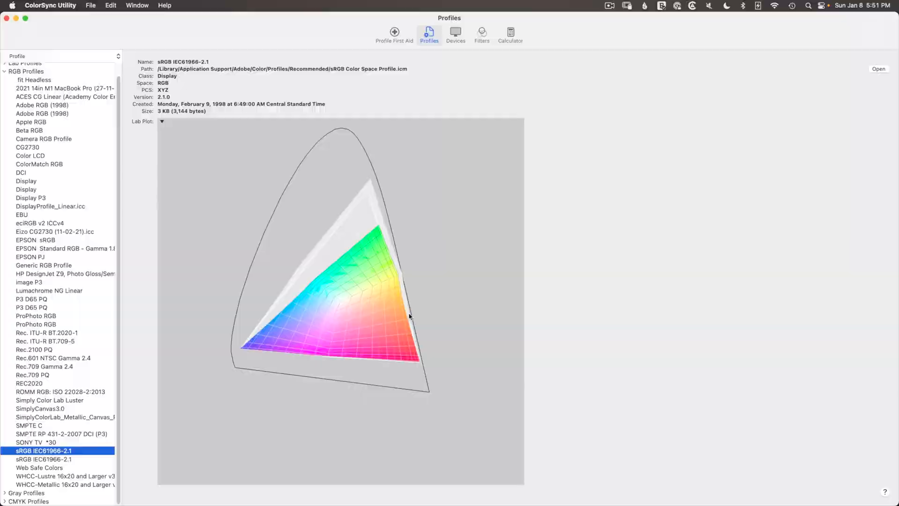
key("super+Tab")
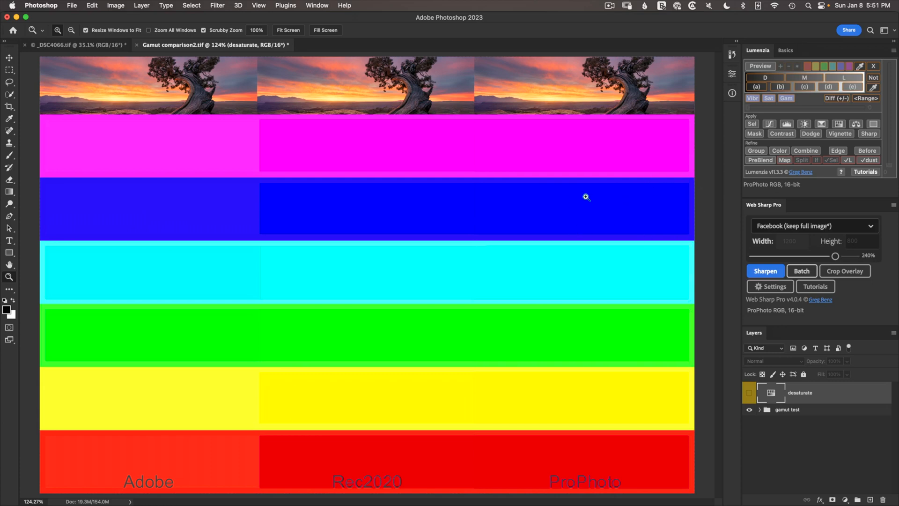
key("super+Tab")
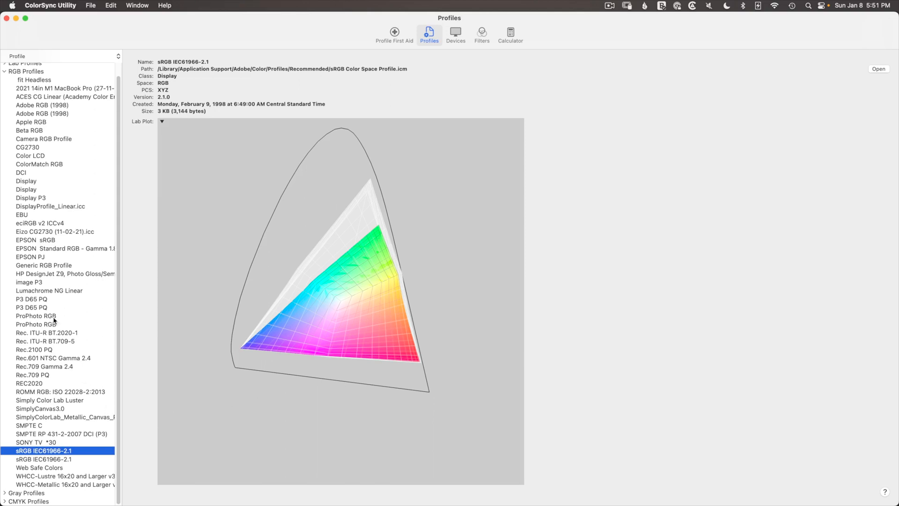
Hold the ProPhoto RGB gamut for comparison, plot sRGB IEC61966-2.1 inside it and rotate to a steep angle
left_click(36, 315)
right_click(202, 292)
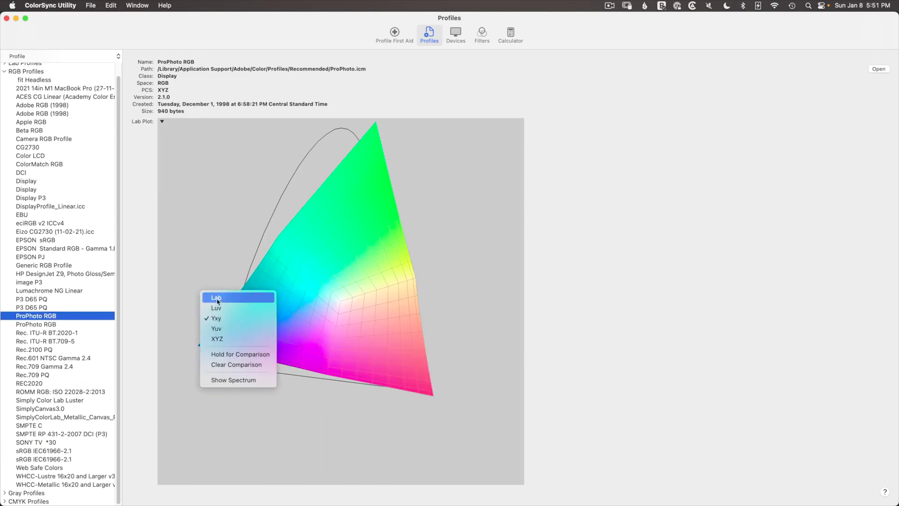
left_click(242, 356)
left_click_drag(242, 356, 254, 376)
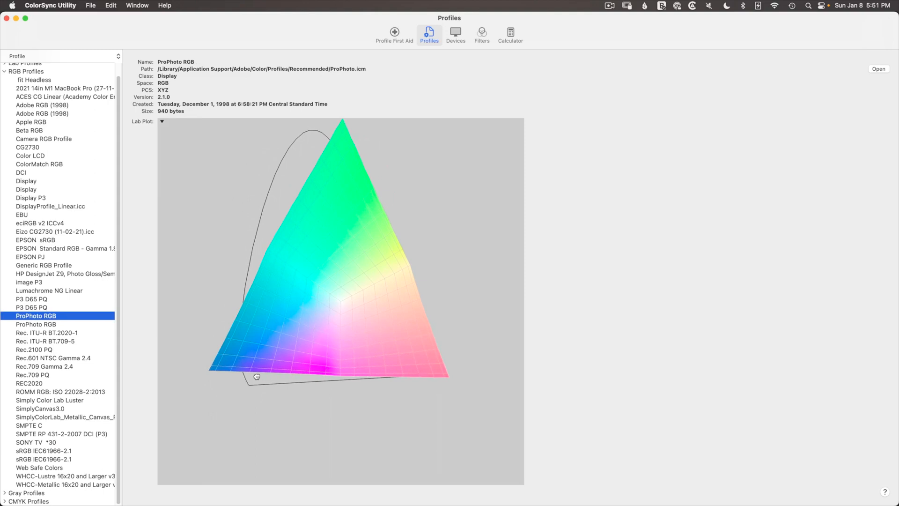
left_click(43, 450)
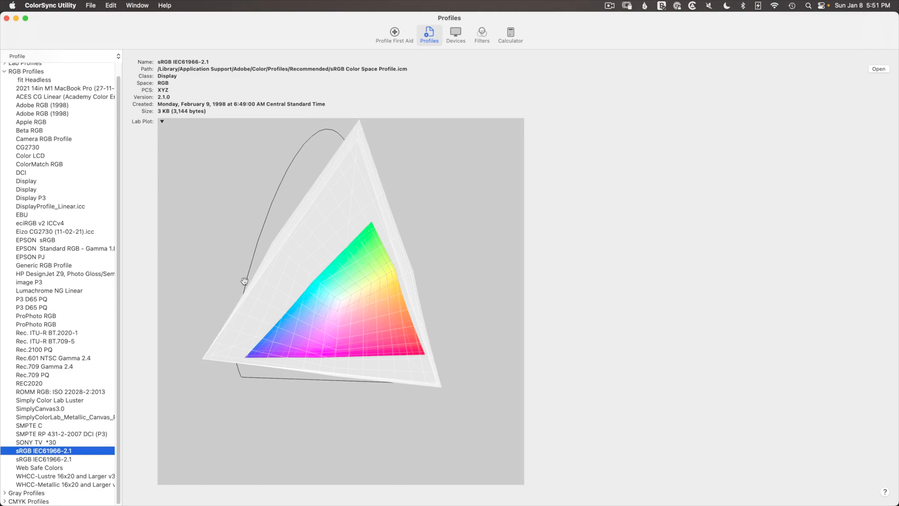
mouse_move(240, 381)
left_mouse_down()
mouse_move(232, 366)
mouse_move(253, 274)
left_mouse_up()
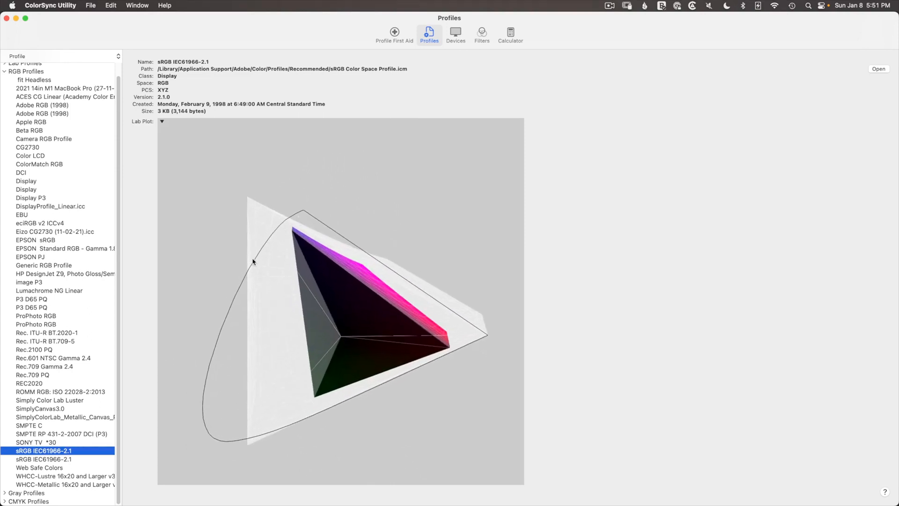
left_click_drag(298, 240, 270, 347)
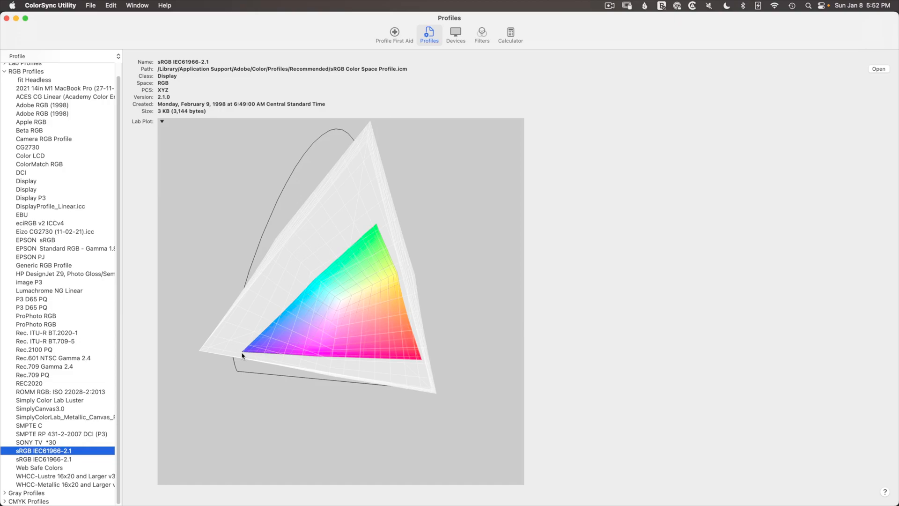
Inspect the desaturate layer's Hue/Saturation settings, show its effect on the chart, then hide it again
key("super+Tab")
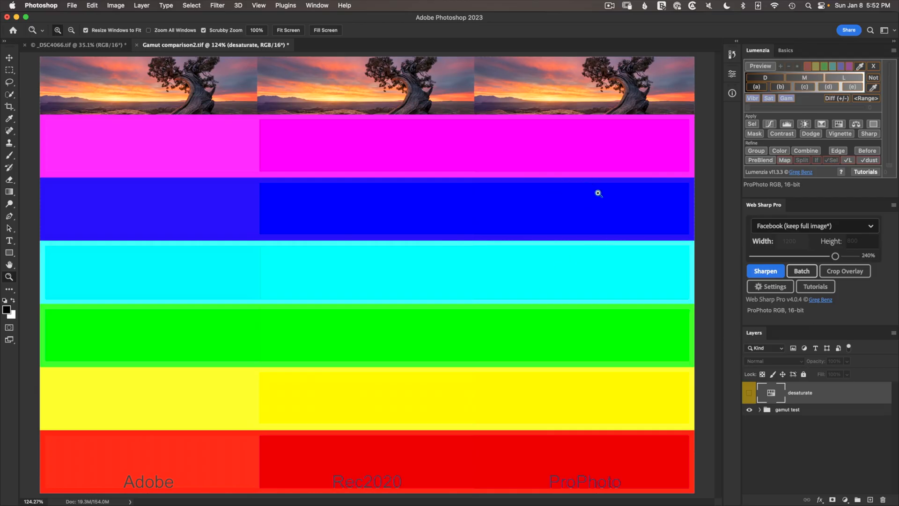
double_click(771, 392)
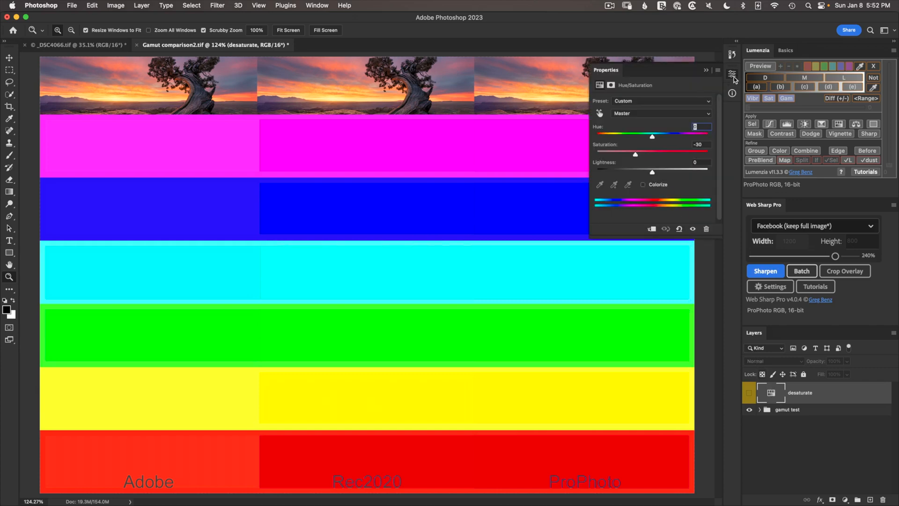
left_click(733, 74)
left_click(749, 392)
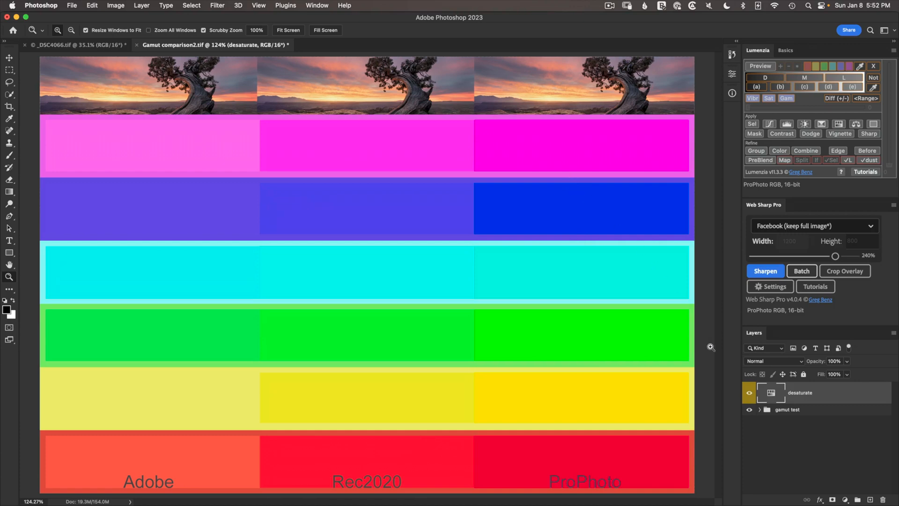
left_click(749, 394)
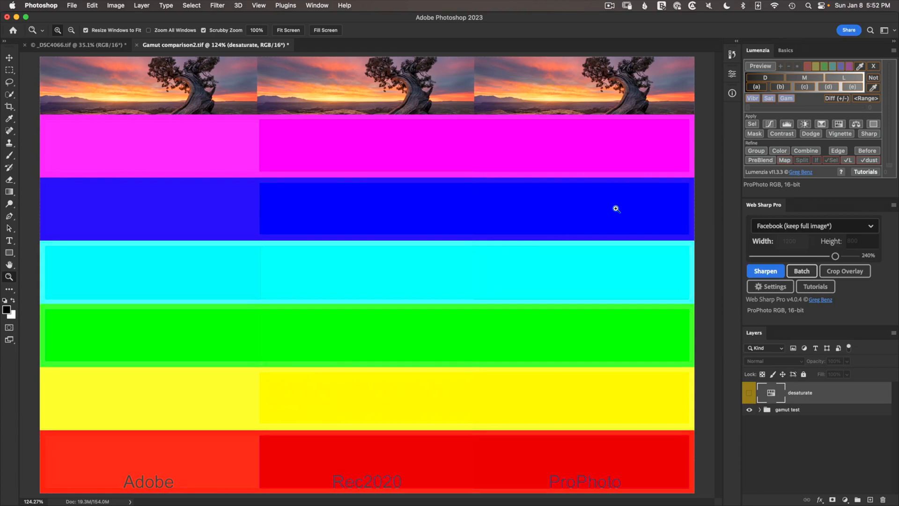
Hold the Eizo CG2730 display gamut and compare it against sRGB IEC61966-2.1, rotating the Lab plot
key("super+Tab")
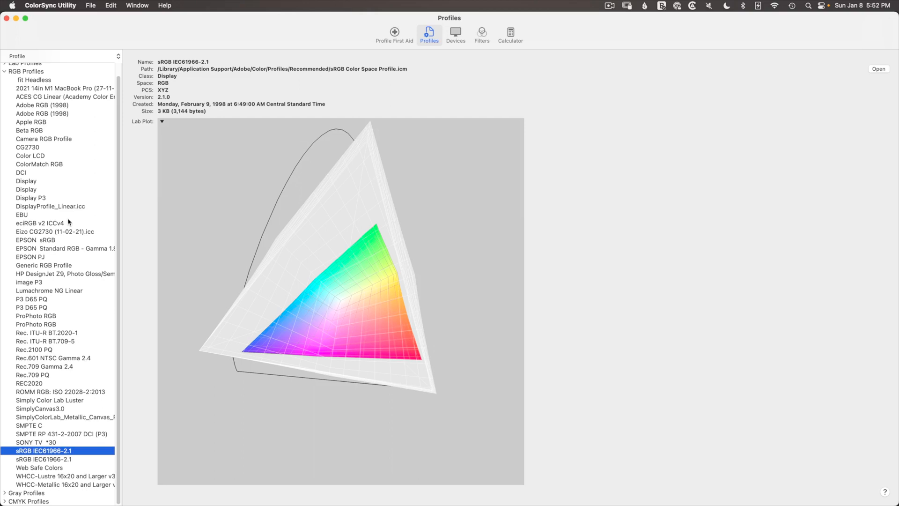
left_click(45, 233)
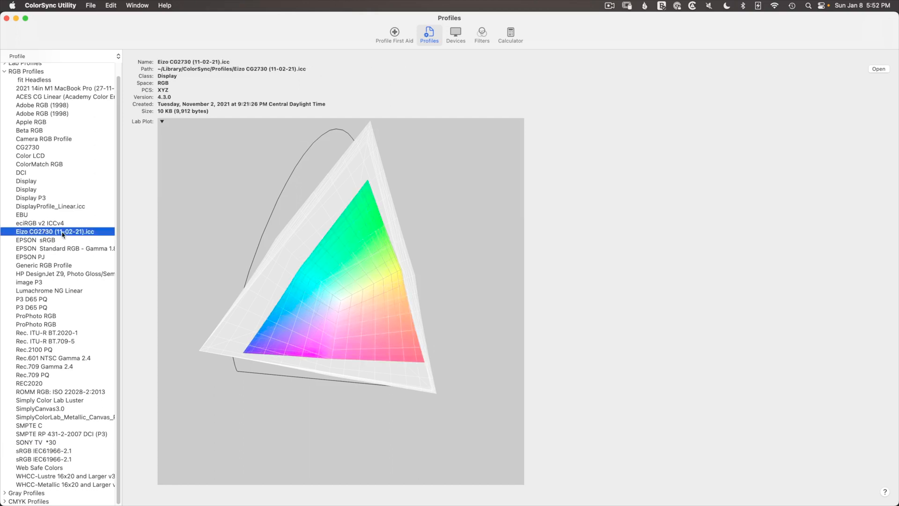
right_click(240, 239)
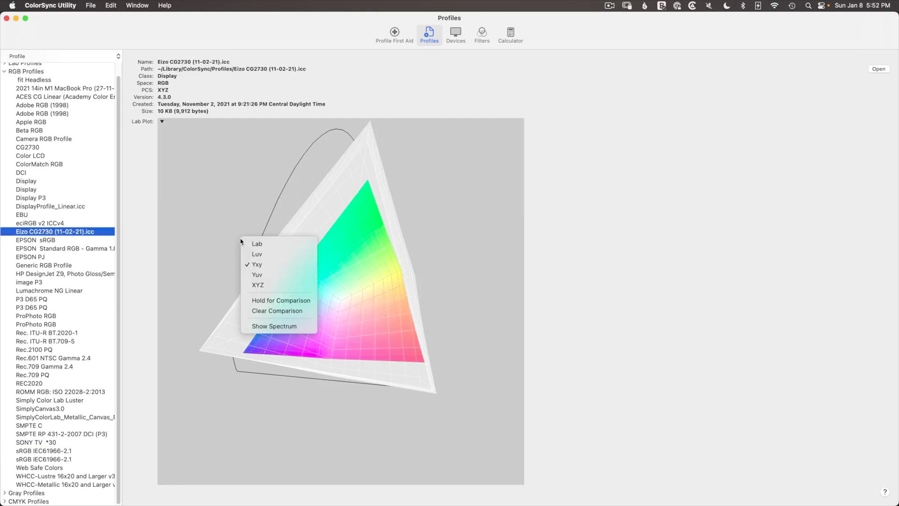
left_click(282, 300)
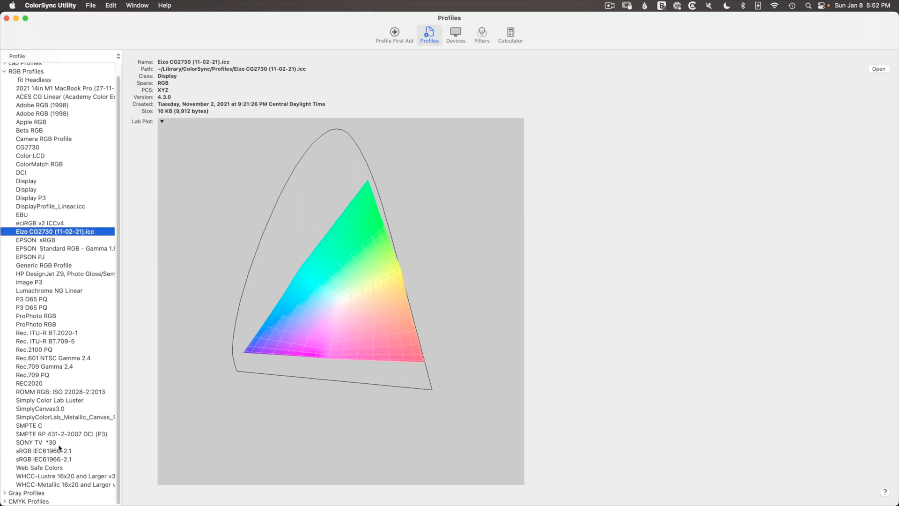
left_click(44, 450)
left_click_drag(235, 386, 253, 377)
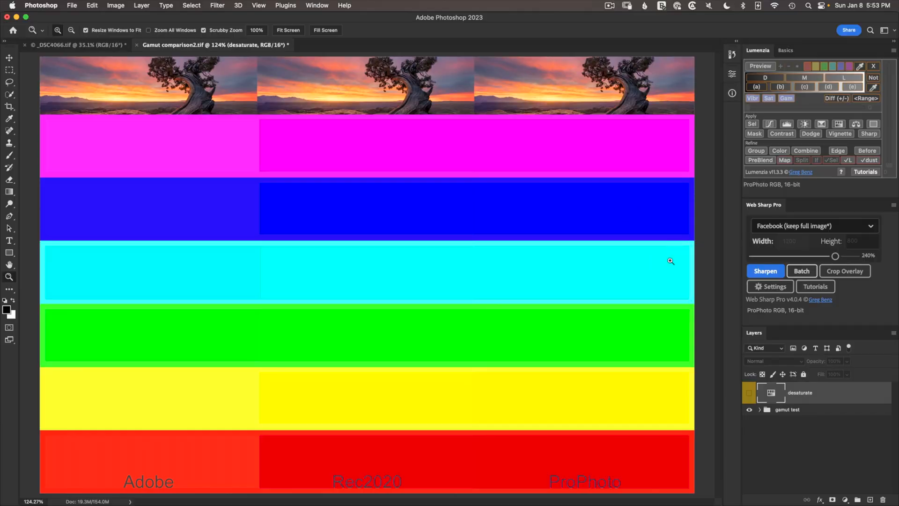
left_click(747, 393)
left_click(748, 393)
left_click(92, 5)
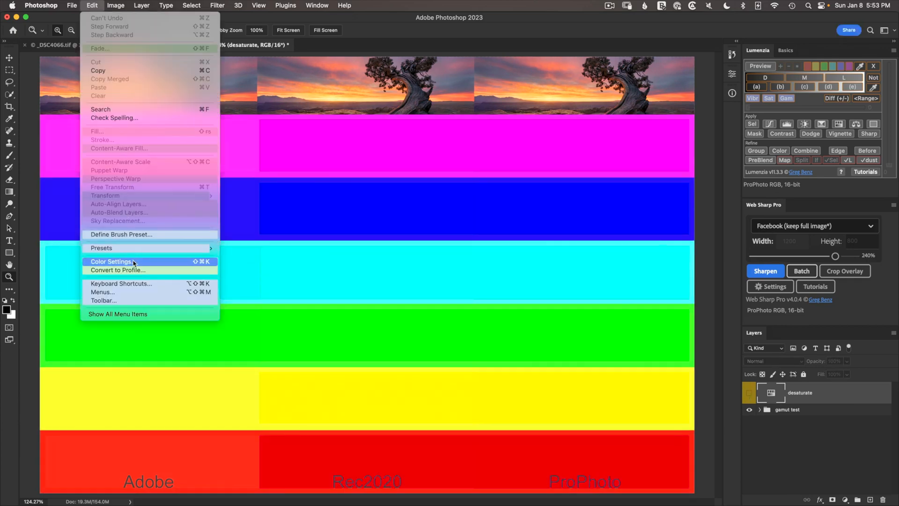
left_click(154, 255)
left_click_drag(415, 106, 500, 246)
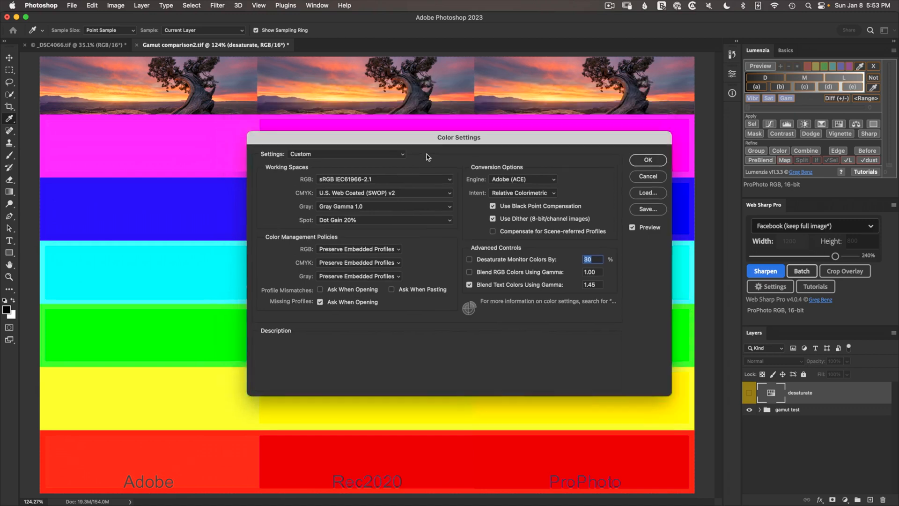
mouse_move(600, 369)
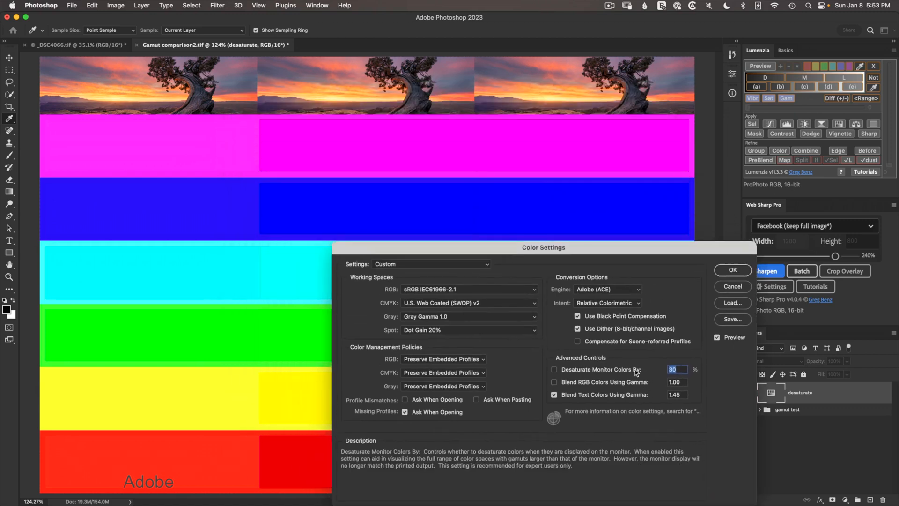
left_click(554, 369)
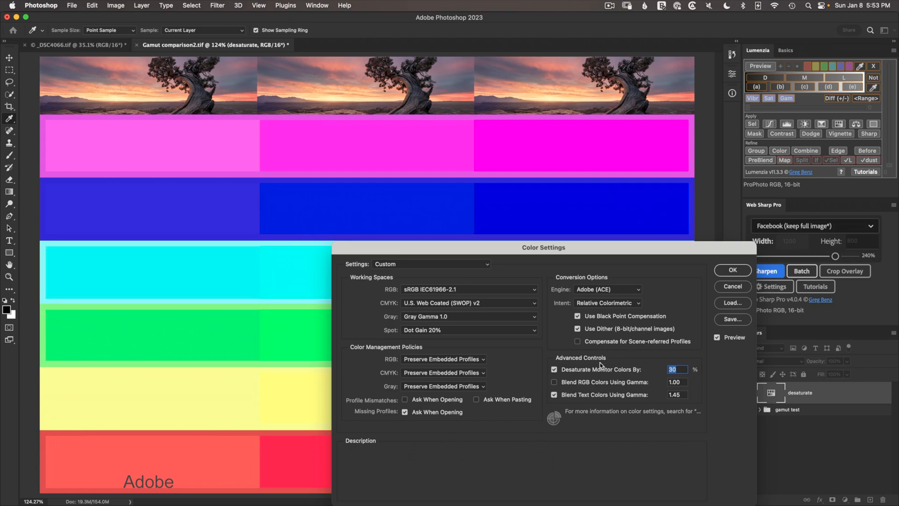
mouse_move(600, 369)
left_click(585, 369)
left_click(731, 270)
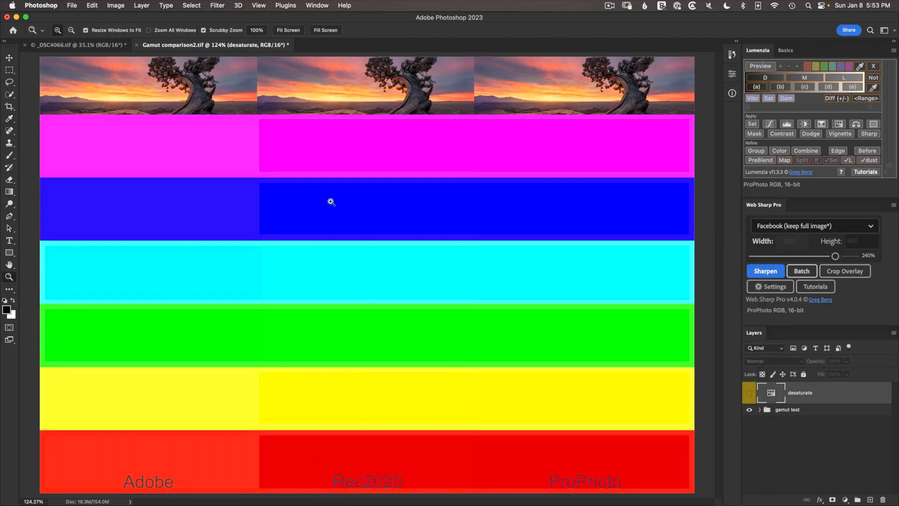
On the escalator photo, briefly show the gamut warning and turn on document and Photoshop info in Tool Tips
left_click(80, 44)
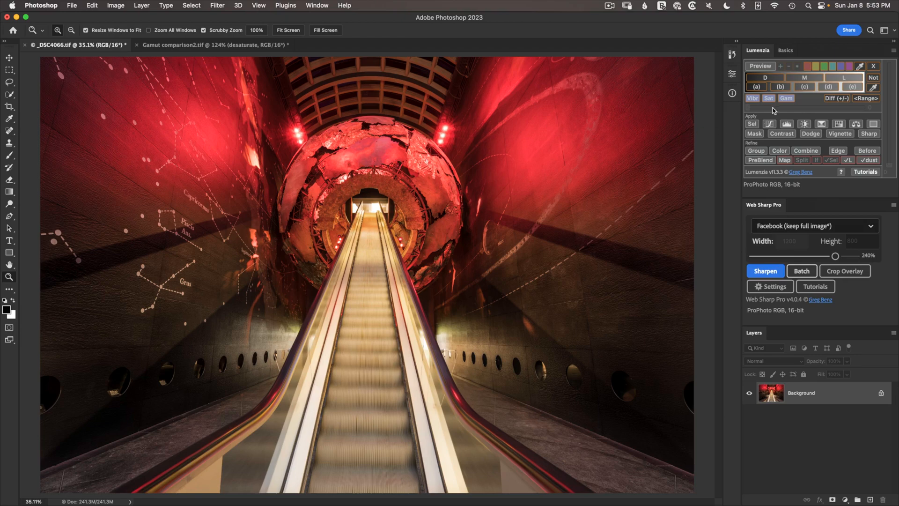
left_click(786, 99)
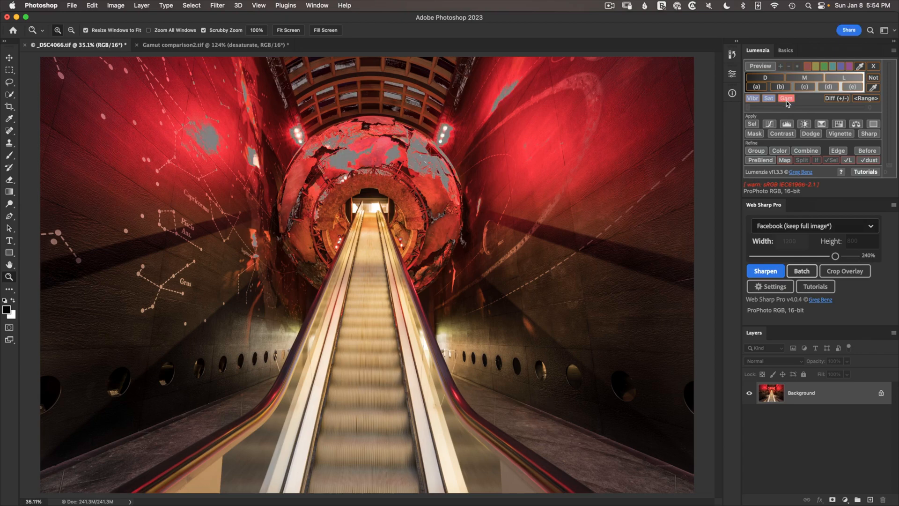
left_click(786, 101)
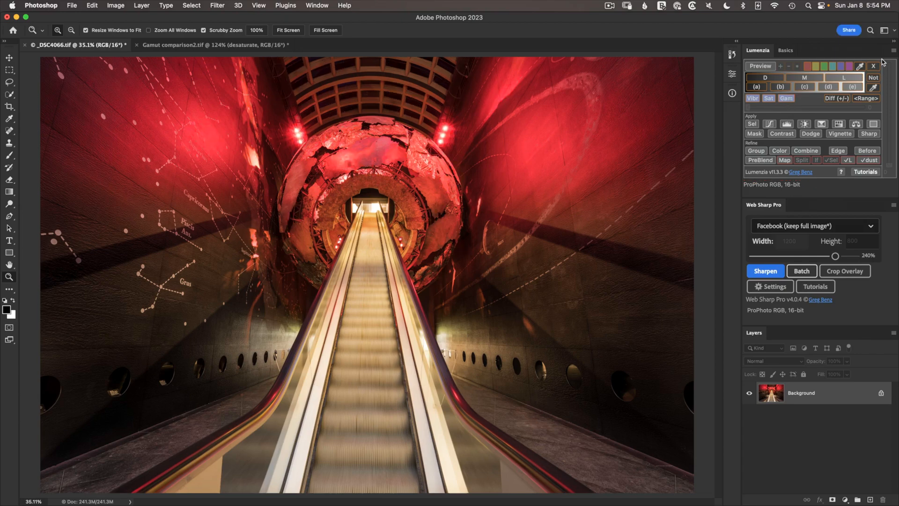
left_click(892, 50)
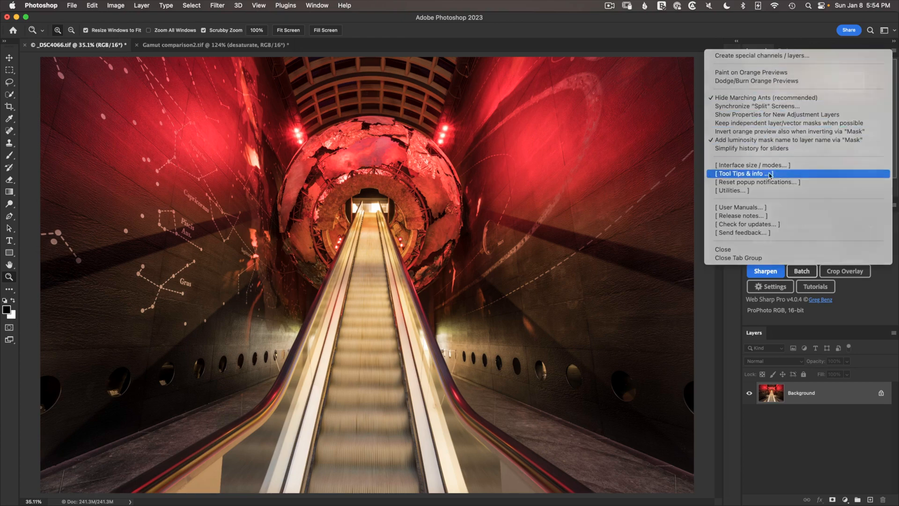
left_click(745, 173)
left_click(420, 263)
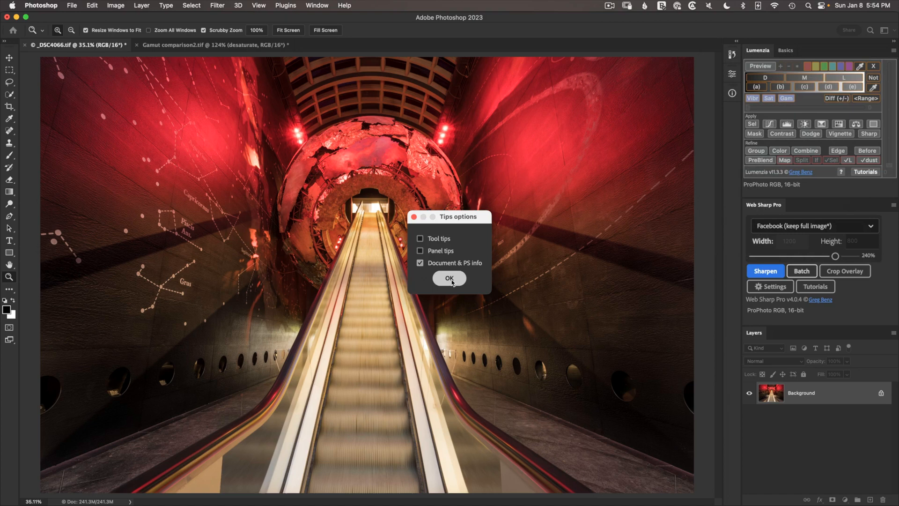
left_click(449, 278)
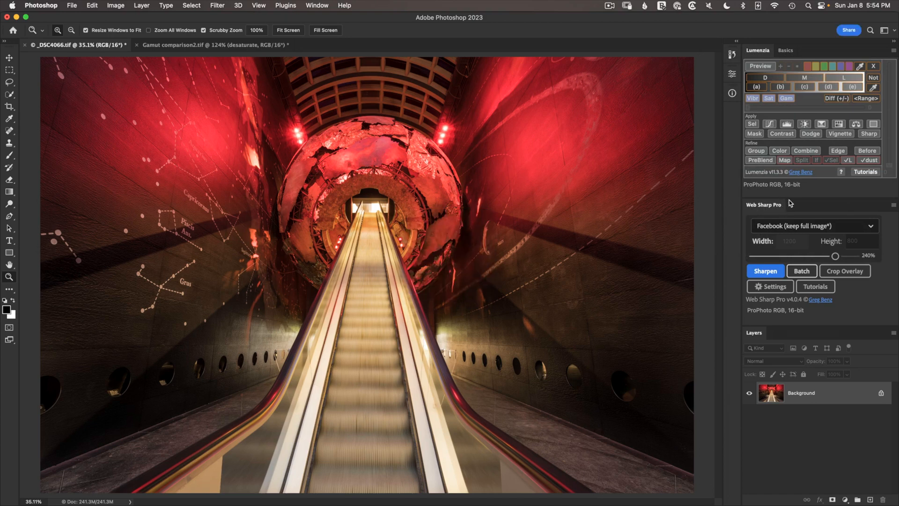
In Out of Gamut options, turn off the warning on hover and enable soft proofing on hover
left_click(787, 98)
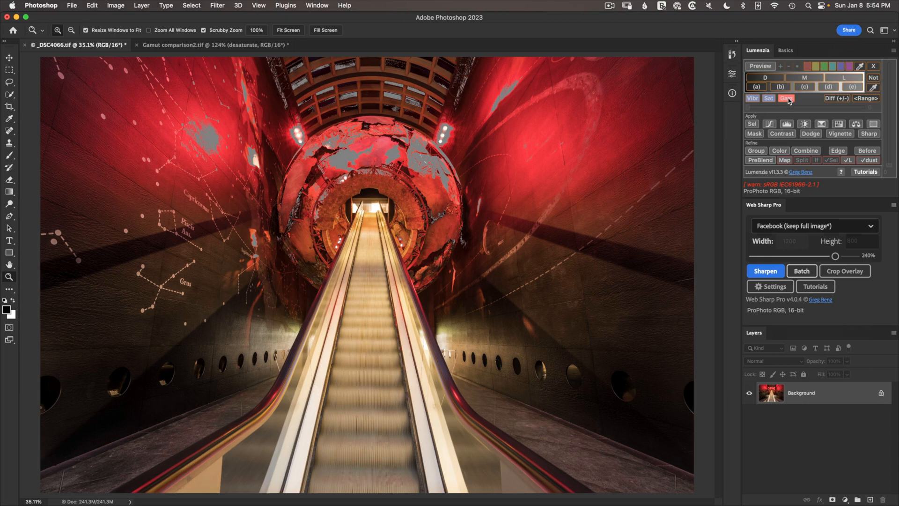
left_click(788, 101)
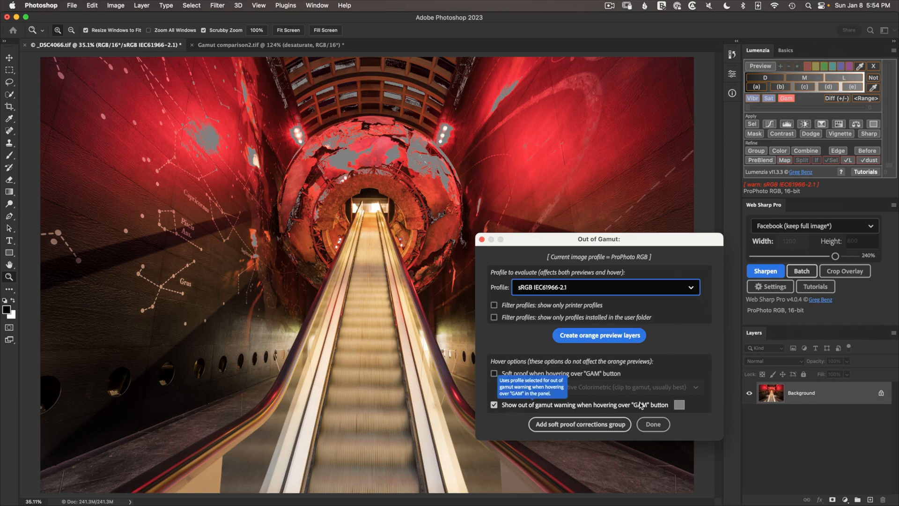
left_click(495, 405)
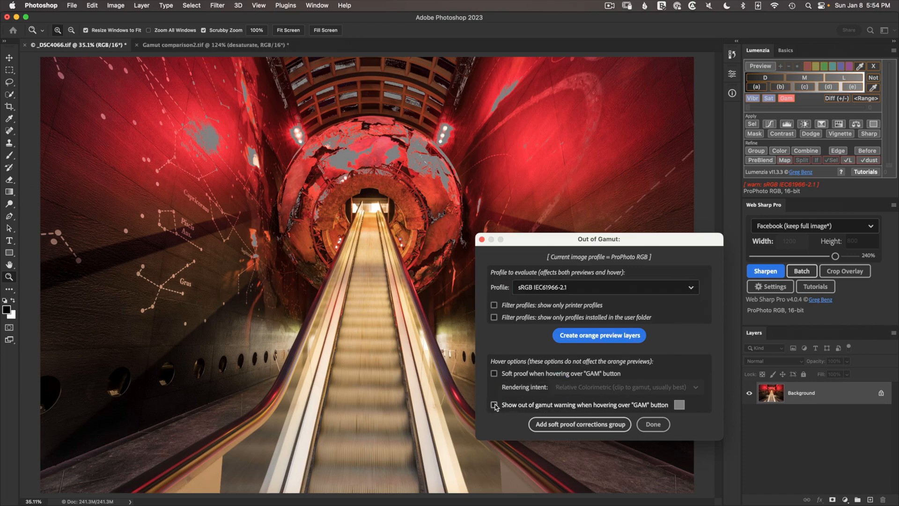
left_click(494, 404)
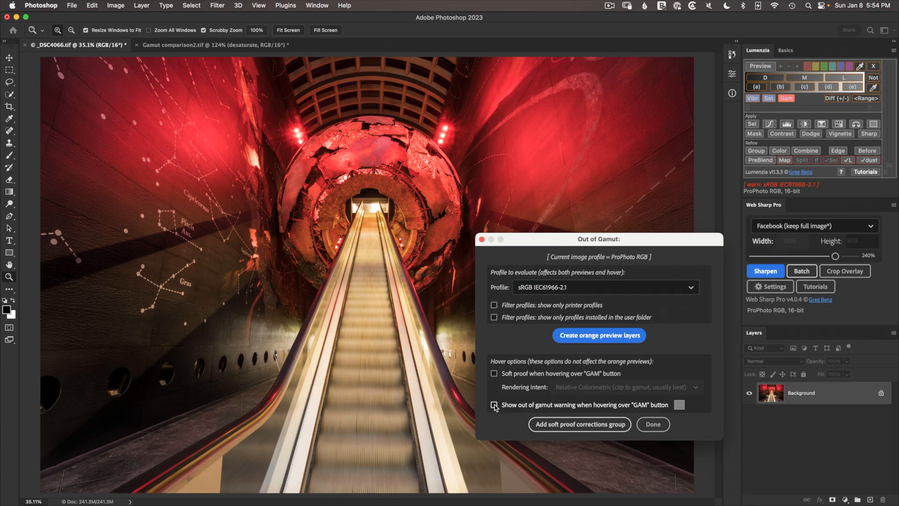
left_click(494, 406)
left_click(494, 373)
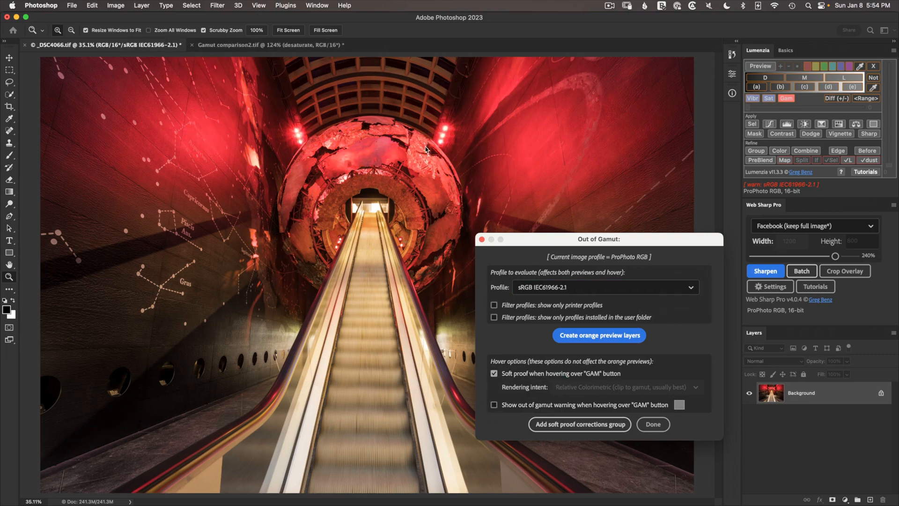
Choose SimplyCanvas3.0 as the out-of-gamut evaluation profile
left_click(537, 290)
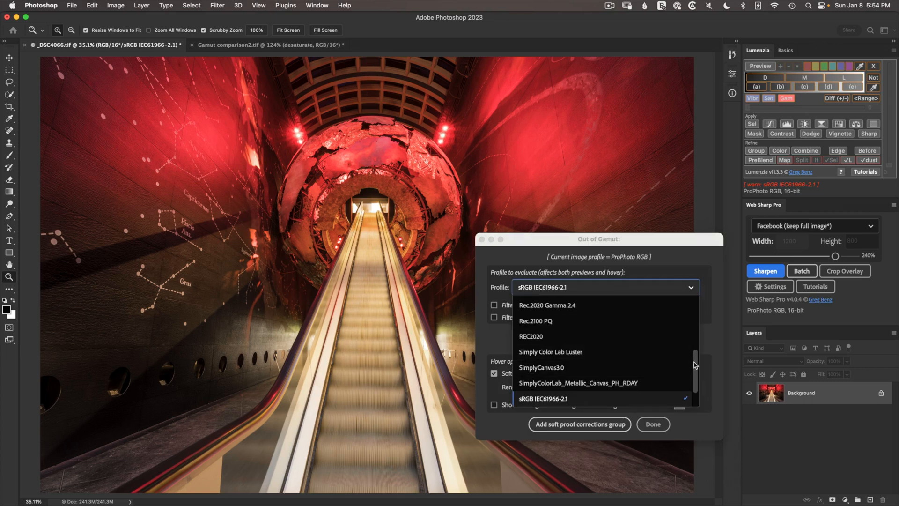
left_click_drag(695, 365, 695, 308)
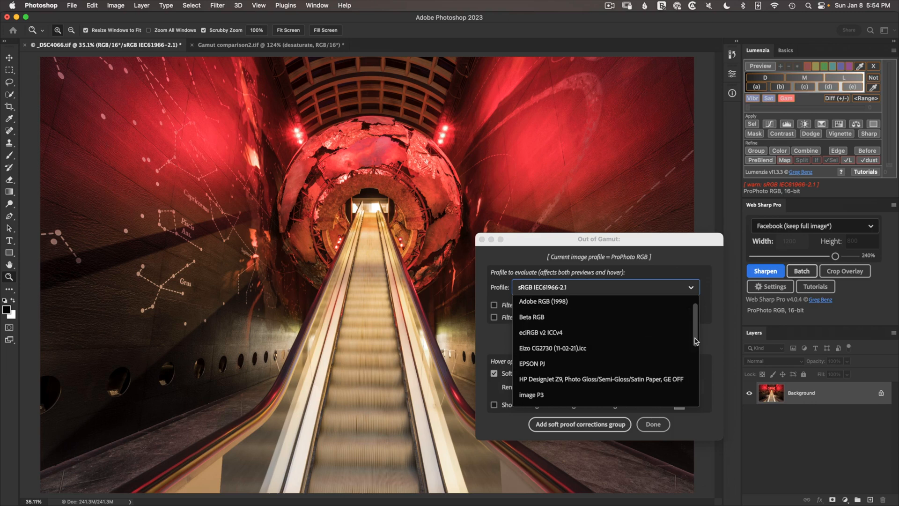
scroll(695, 315, "up", 1)
mouse_move(695, 315)
left_mouse_down()
mouse_move(694, 387)
mouse_move(700, 295)
left_mouse_up()
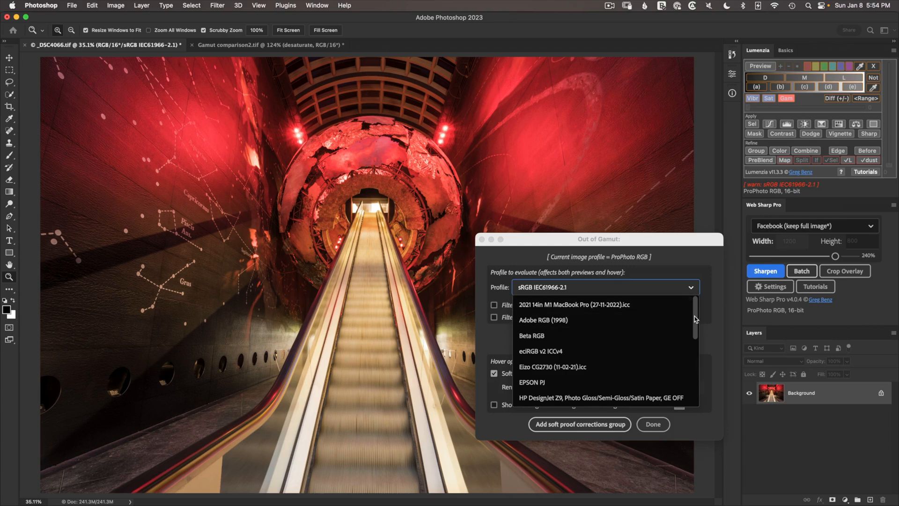
left_click_drag(695, 318, 691, 366)
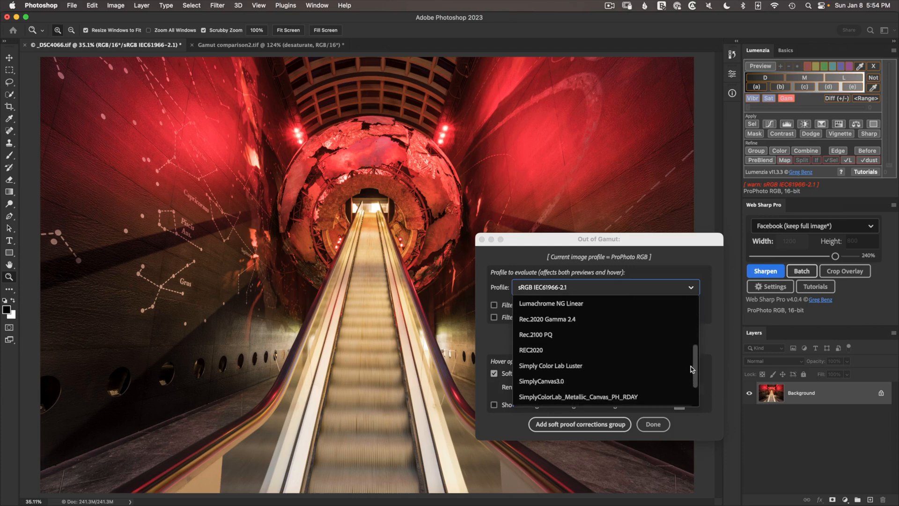
scroll(691, 366, "down", 1)
left_click(541, 381)
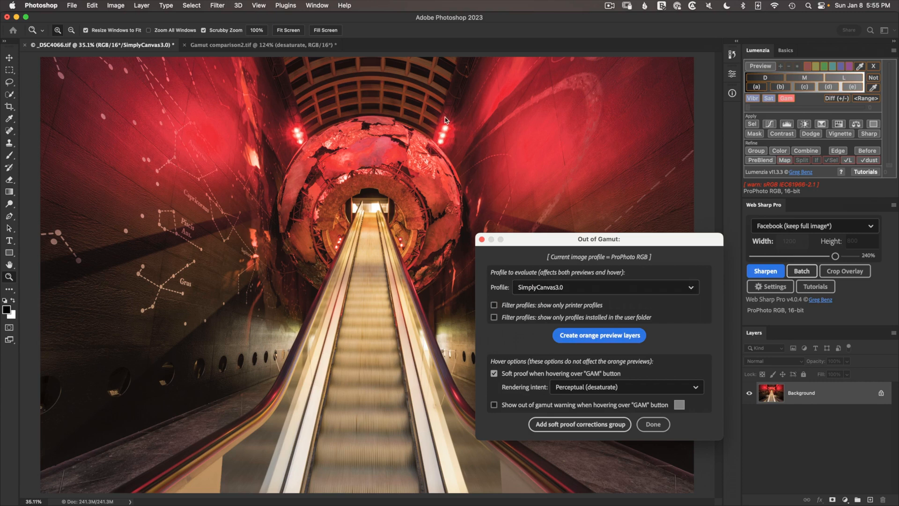
Zoom into the globe and toggle the SimplyCanvas3.0 soft proof on and off to compare
left_click(653, 423)
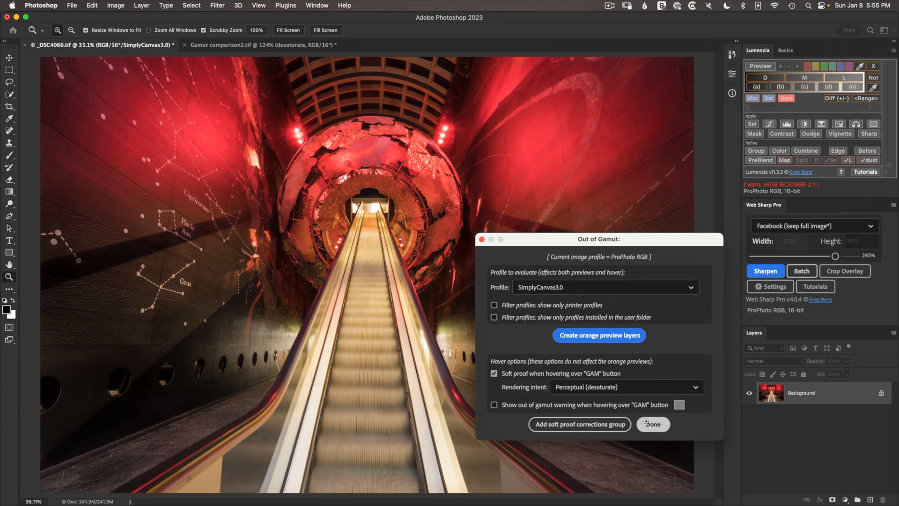
left_click(786, 98)
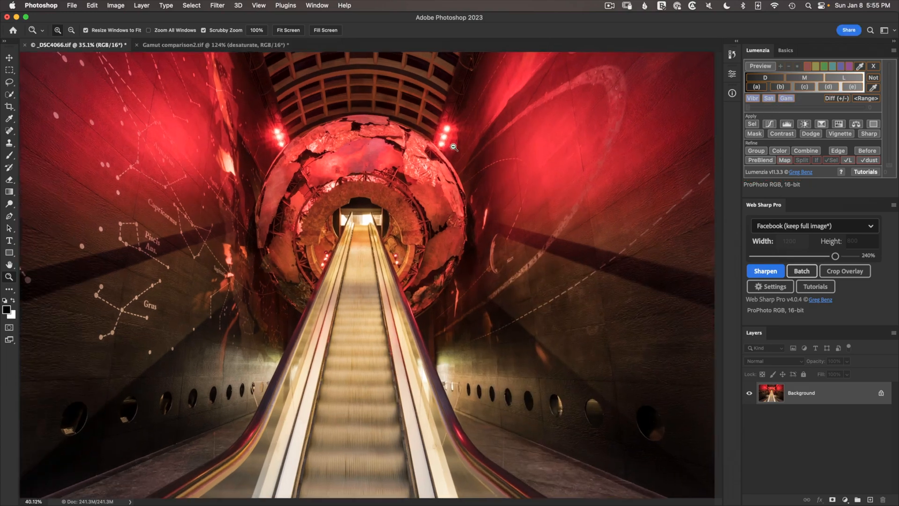
left_click_drag(439, 137, 492, 188)
left_click(786, 98)
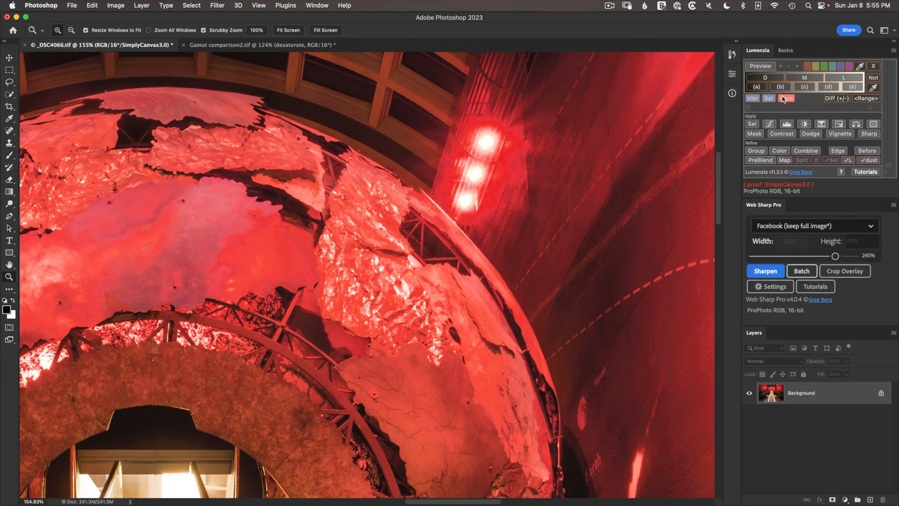
left_click(787, 98)
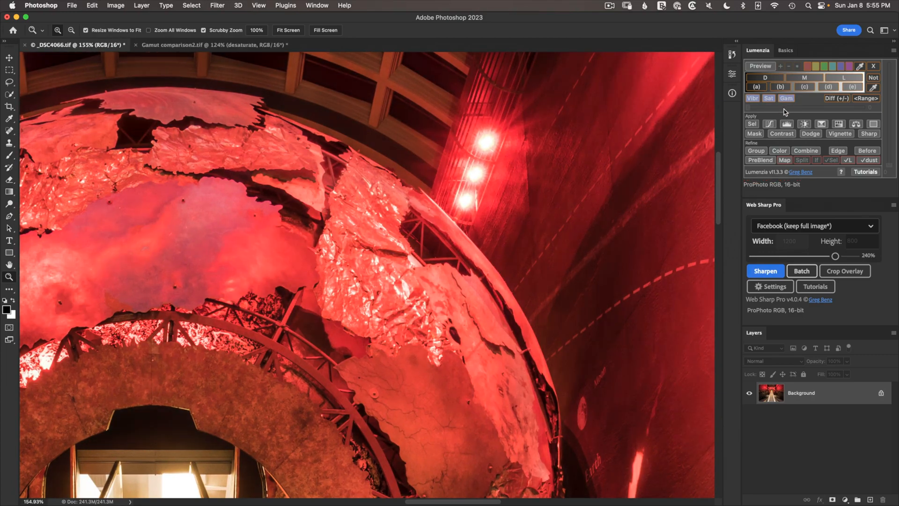
left_click(786, 99)
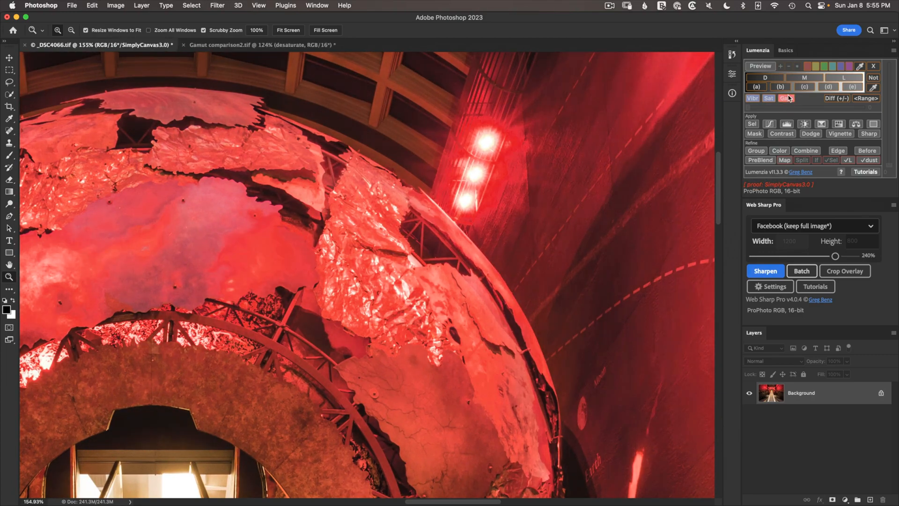
left_click(787, 98)
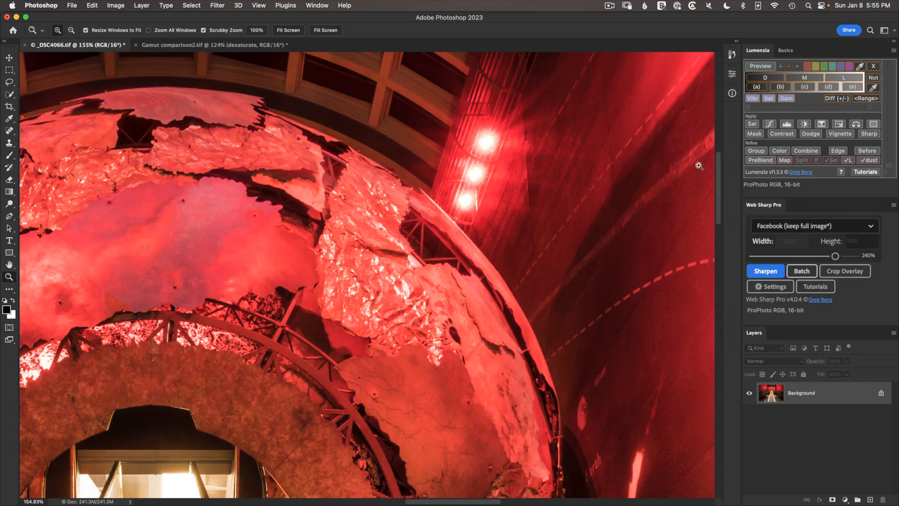
Turn off the out-of-gamut warning overlay, compare the proof again, and reopen the settings
left_click(787, 99, "shift")
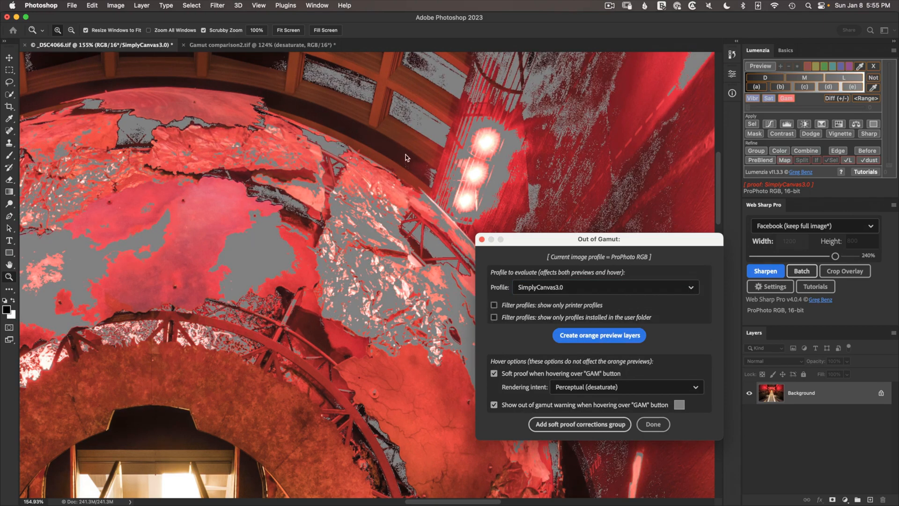
left_click(512, 406)
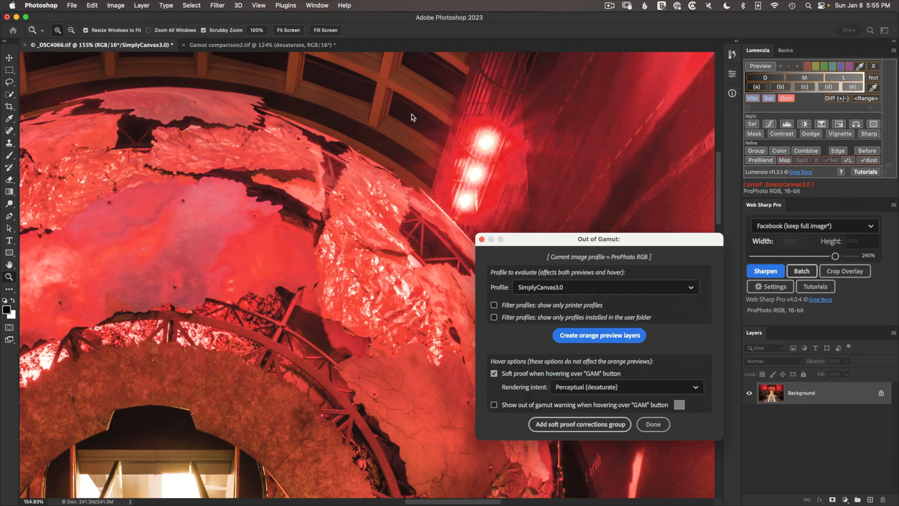
left_click(653, 424)
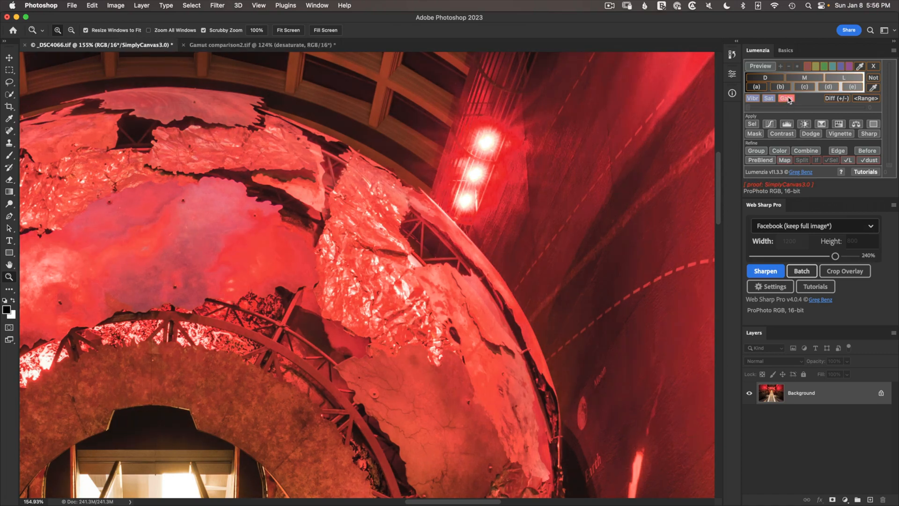
left_click(788, 98)
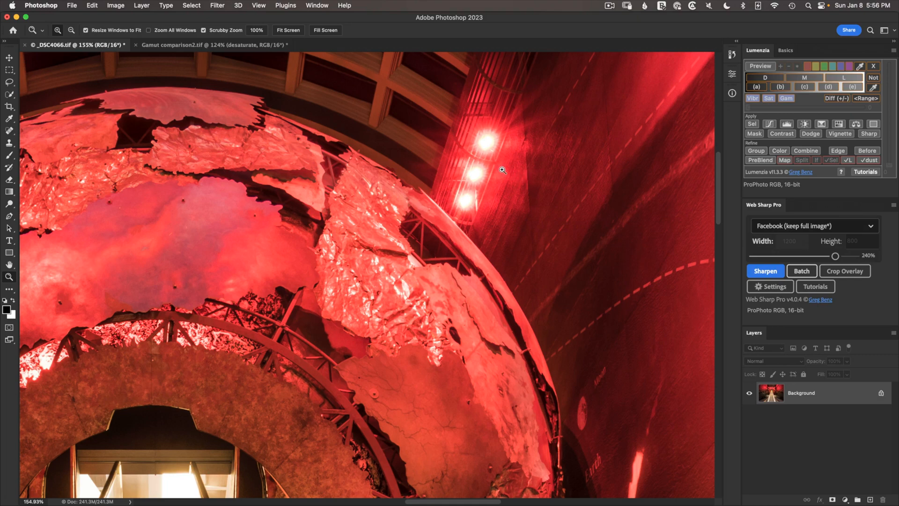
left_click(787, 99)
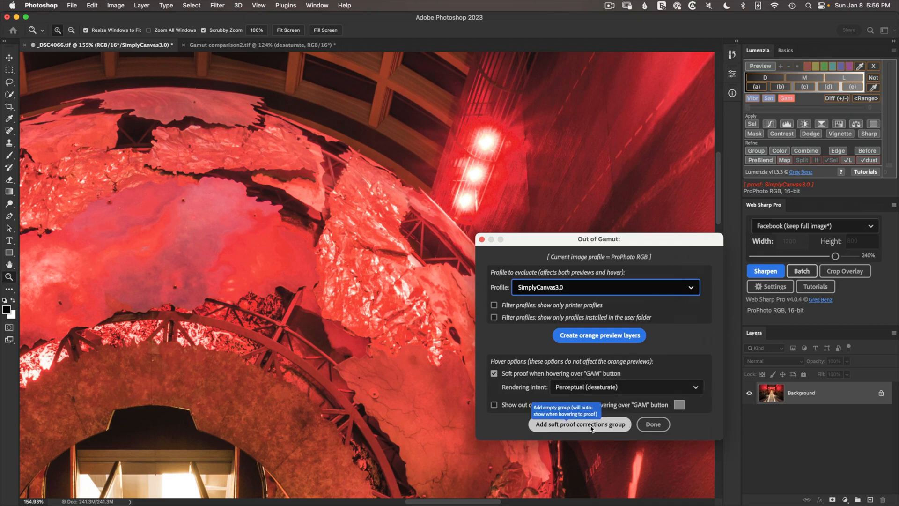
Add the Soft Proof Corrections group and inspect the GAMUT HSL layer's mask on the canvas
left_click(580, 425)
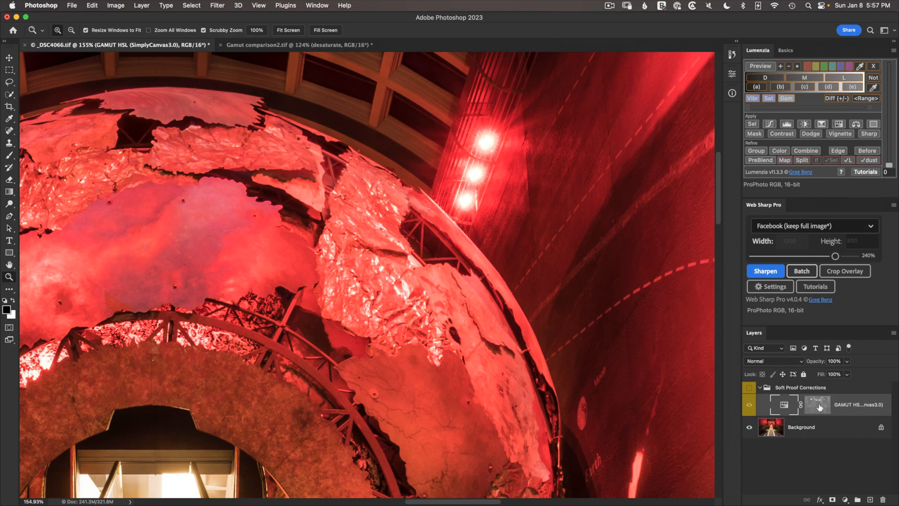
left_click(818, 406, "alt")
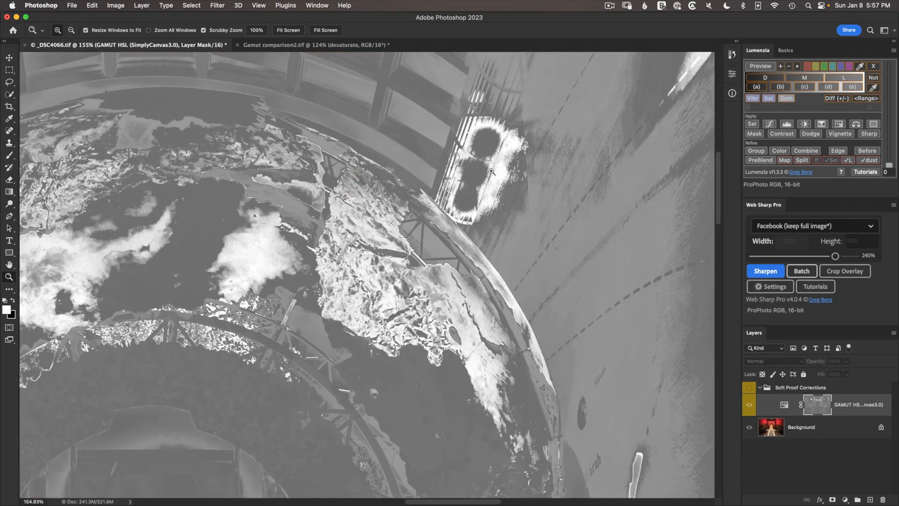
left_click(819, 405, "alt")
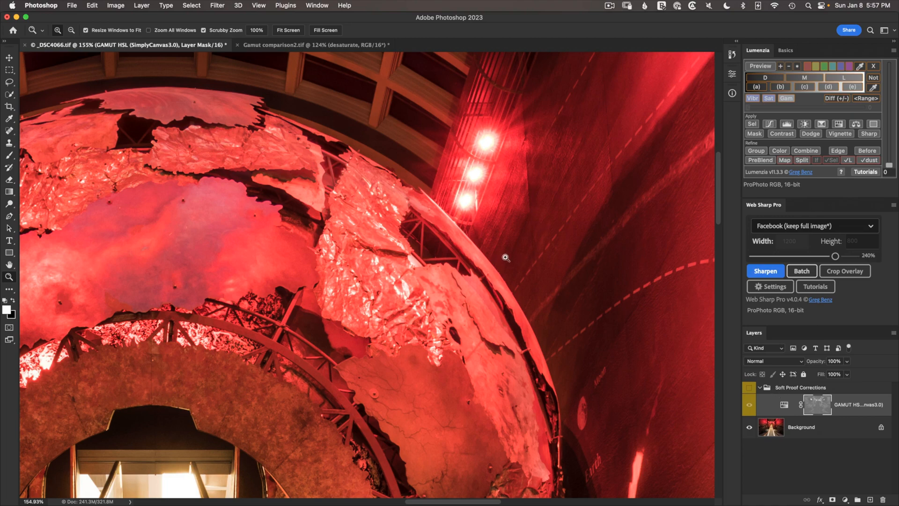
Toggle the SimplyCanvas3.0 soft proof repeatedly to compare colours, ending with it on
left_click(788, 99)
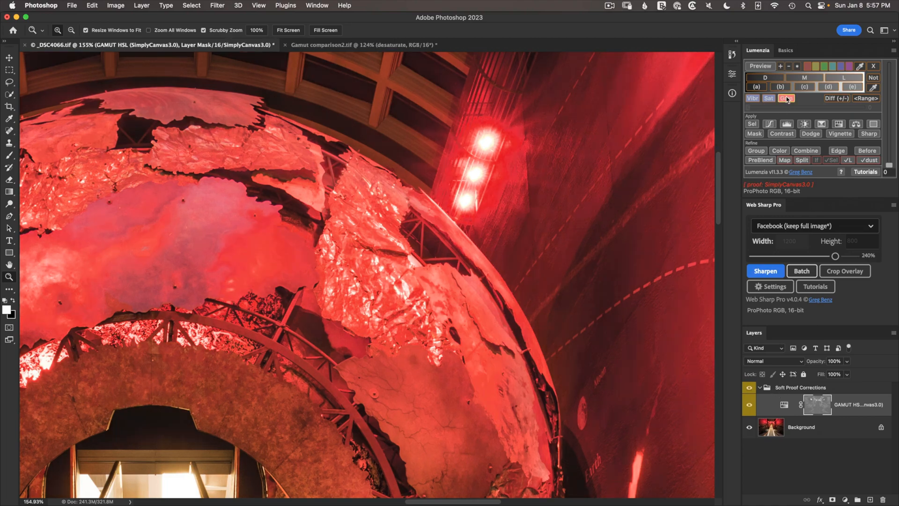
left_click(787, 99)
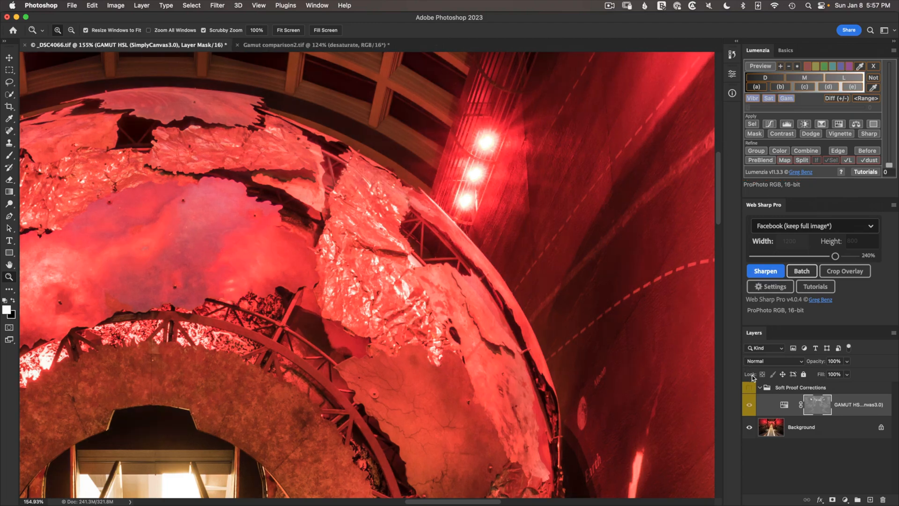
left_click(788, 99)
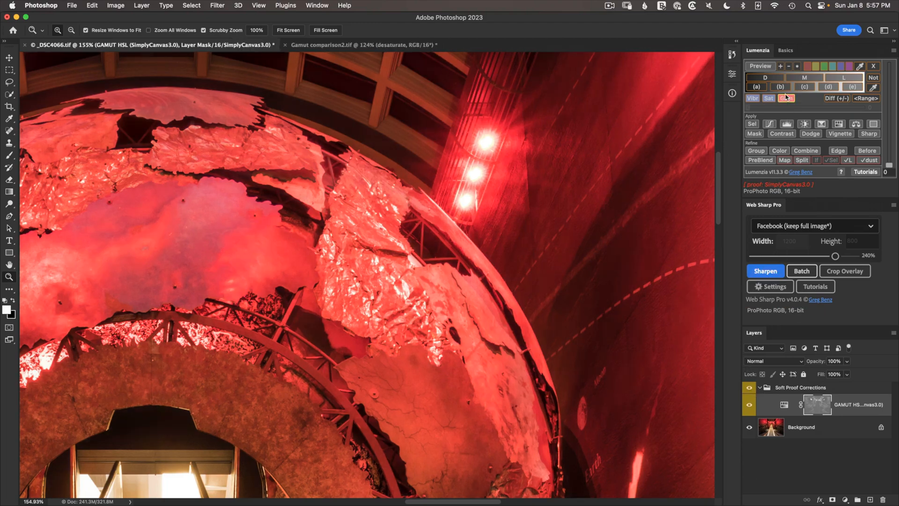
left_click(788, 98)
left_click(789, 101)
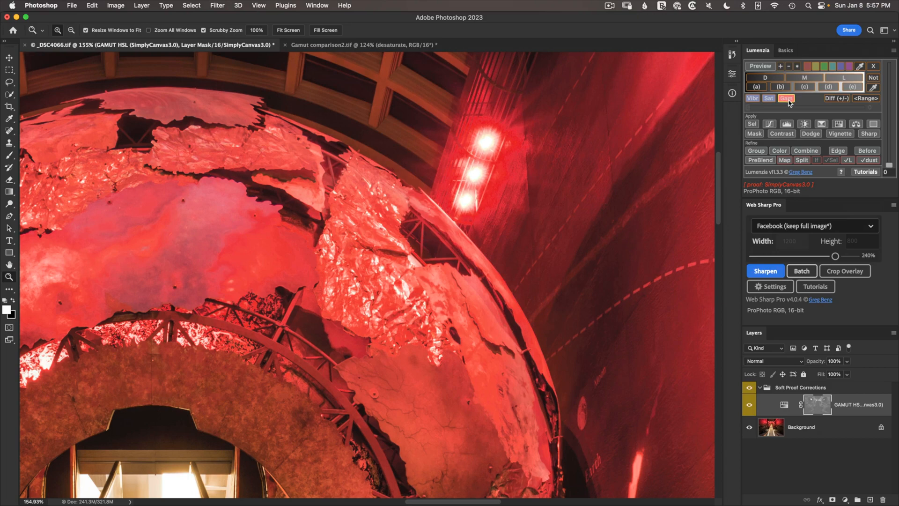
left_click(787, 98)
key("super+y")
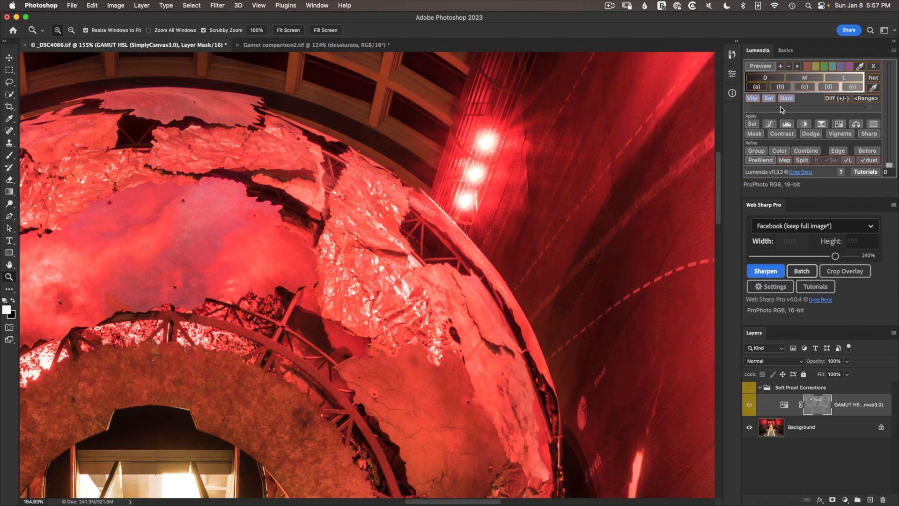
left_click(787, 99)
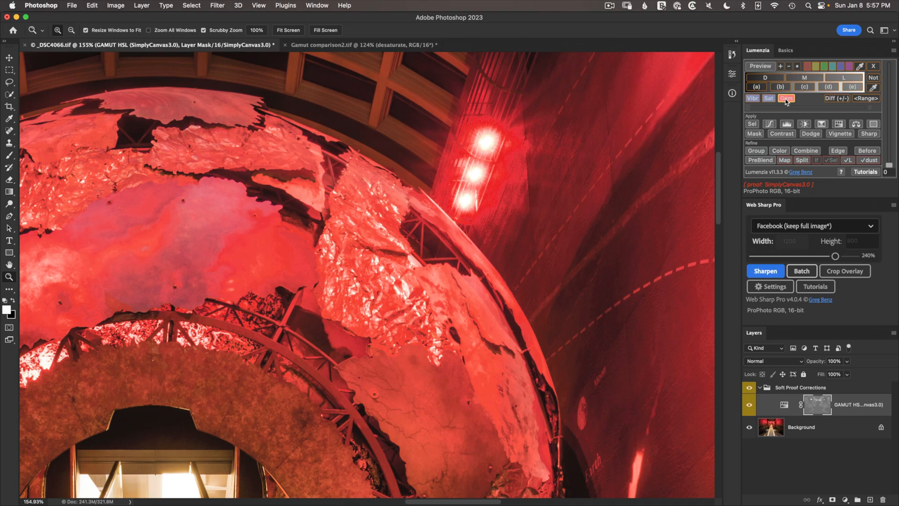
left_click(787, 99)
left_click(786, 99)
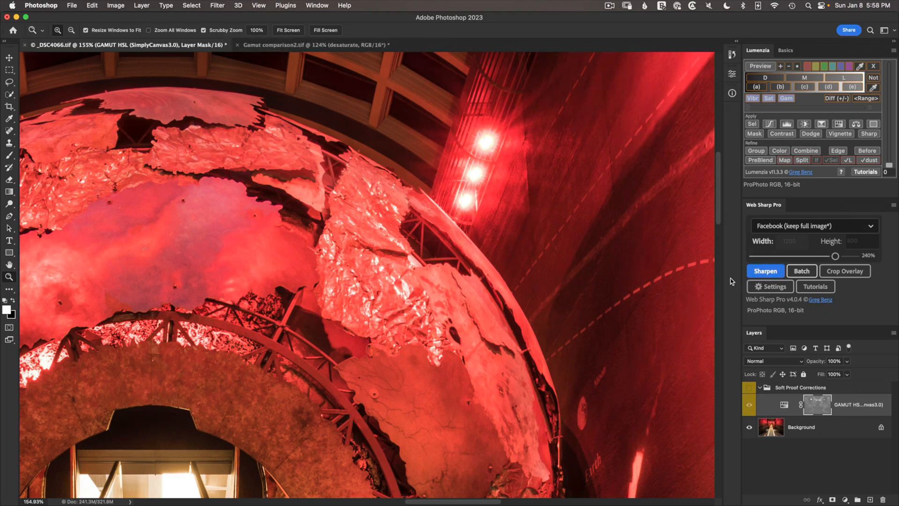
left_click(787, 99)
left_click(787, 99)
left_click(786, 98)
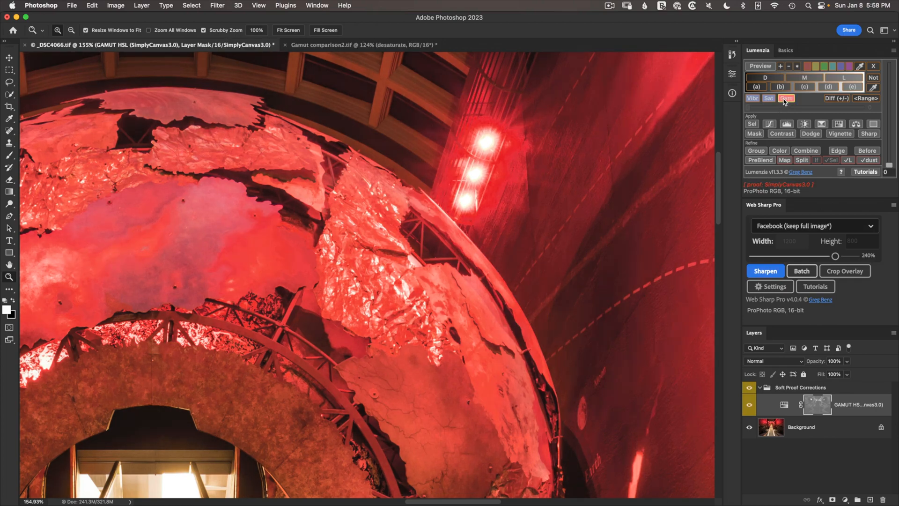
Limit the GAMUT HSL adjustment to Reds, lowering saturation to -4 and raising lightness to +10
double_click(784, 406)
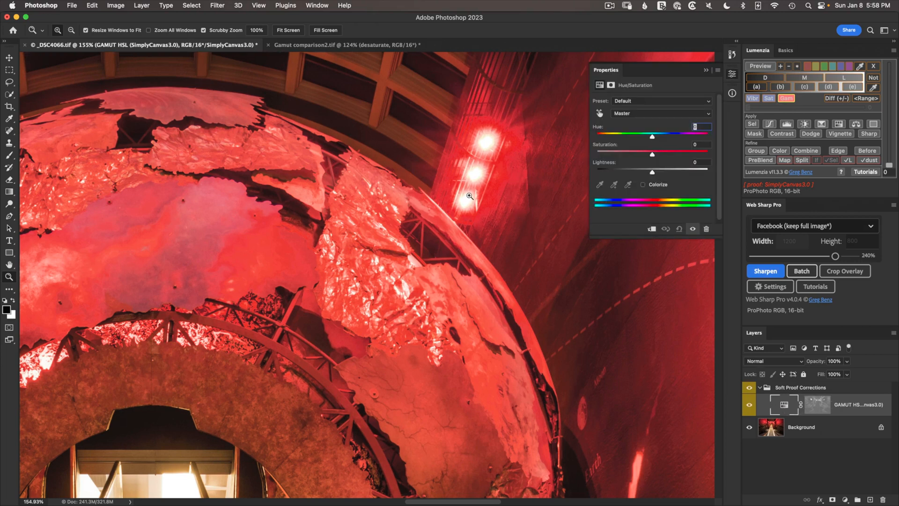
left_click(617, 114)
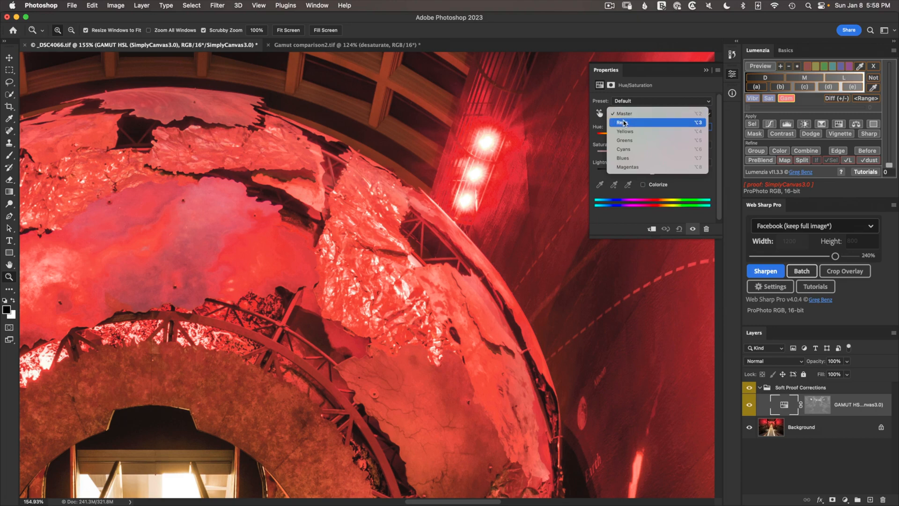
left_click(624, 123)
left_click_drag(651, 153, 658, 173)
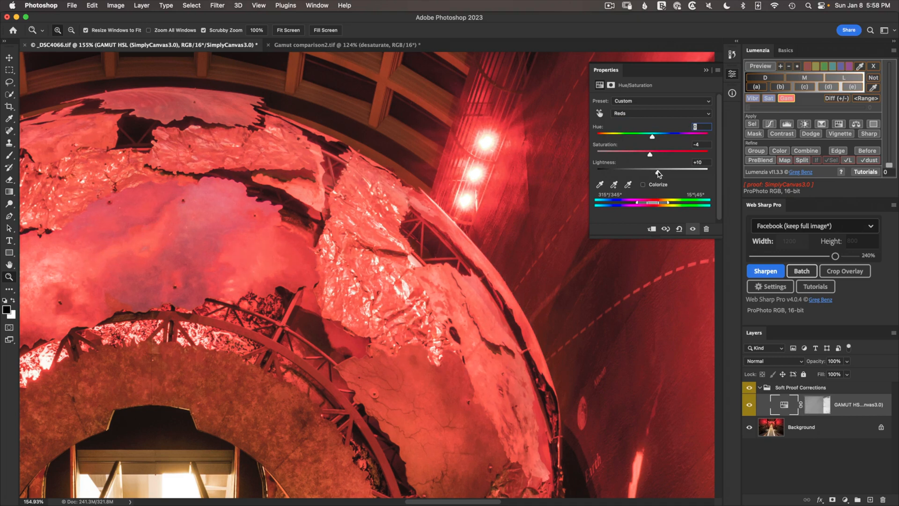
left_click(732, 76)
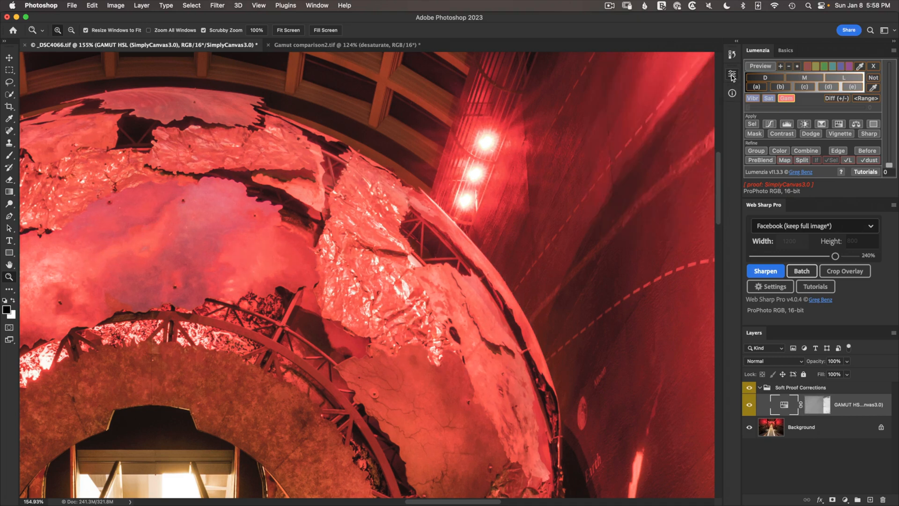
Toggle the correction layer and the soft proof to compare before and after
left_click(750, 405)
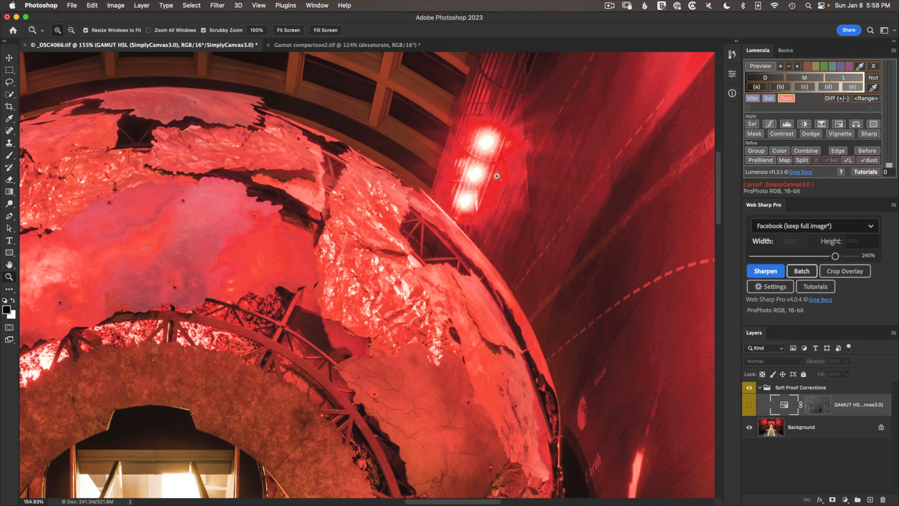
left_click(750, 405)
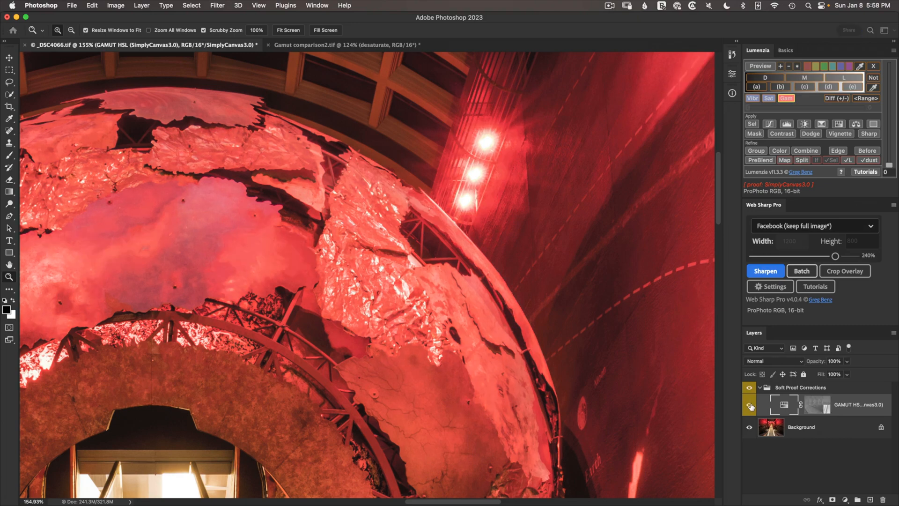
left_click(750, 404)
left_click(750, 405)
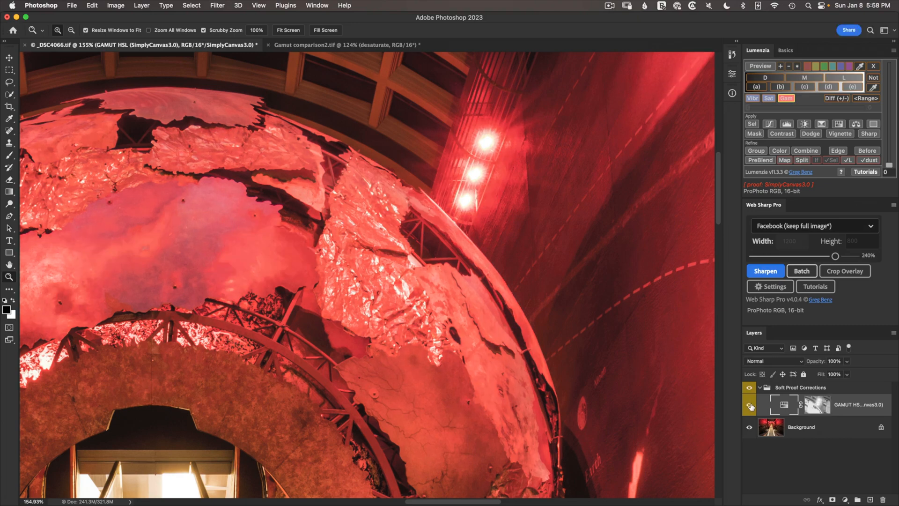
left_click(750, 406)
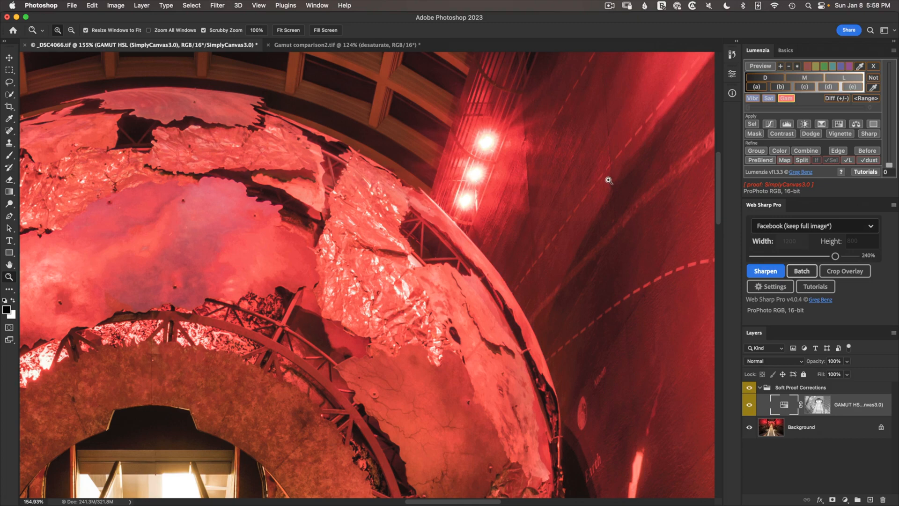
left_click(786, 99)
left_click(787, 99)
left_click(787, 98)
left_click(787, 99)
left_click(787, 99)
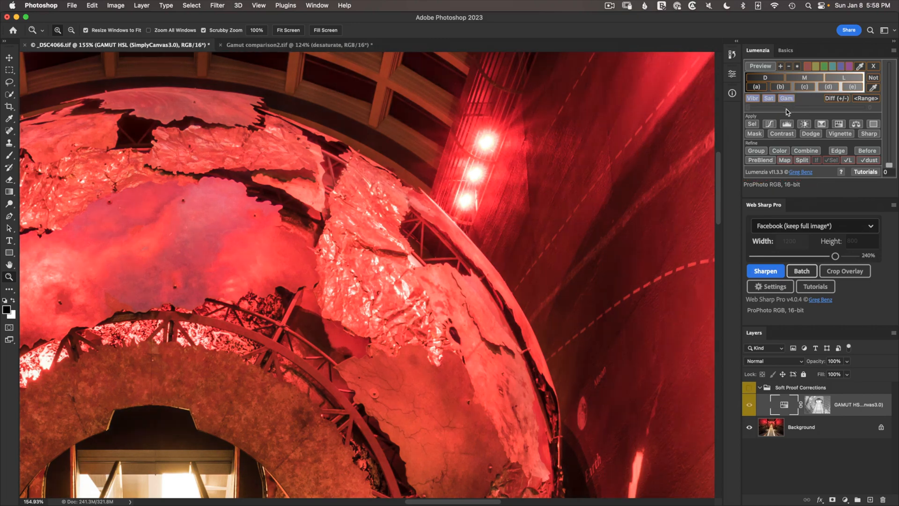
left_click(788, 99)
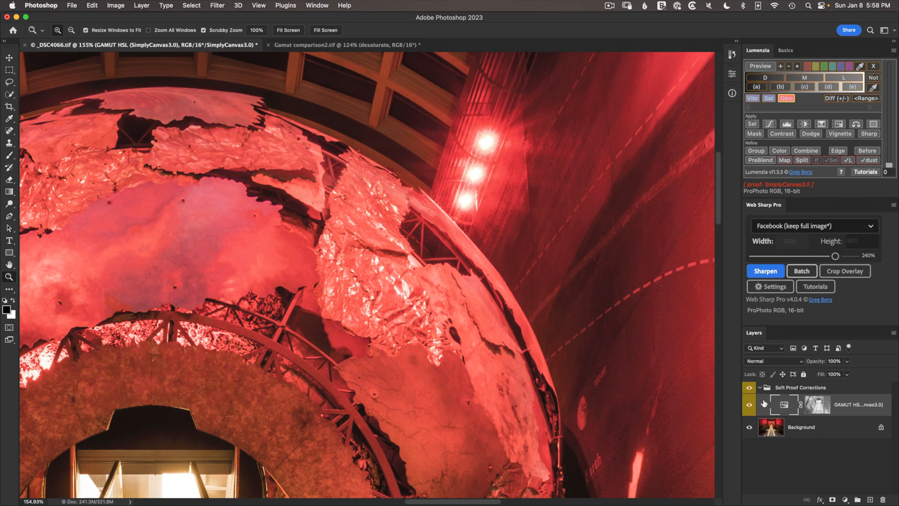
Fit the photo in the window and switch soft proofing fully off
key("ctrl+0")
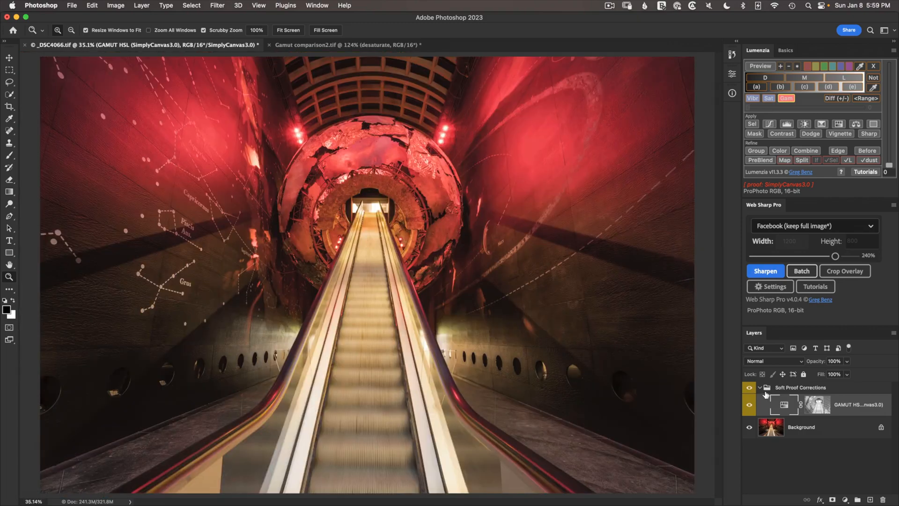
key("ctrl+y")
left_click(786, 100)
left_click(787, 99)
left_click(788, 100)
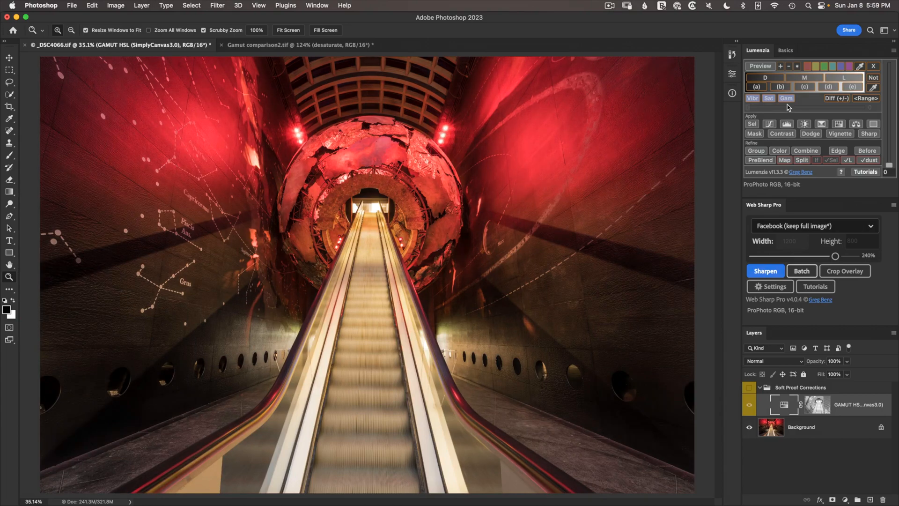
left_click(786, 101)
Set the custom proof condition to simulate sRGB IEC61966-2.1 with Relative Colorimetric intent and apply it
left_click(259, 6)
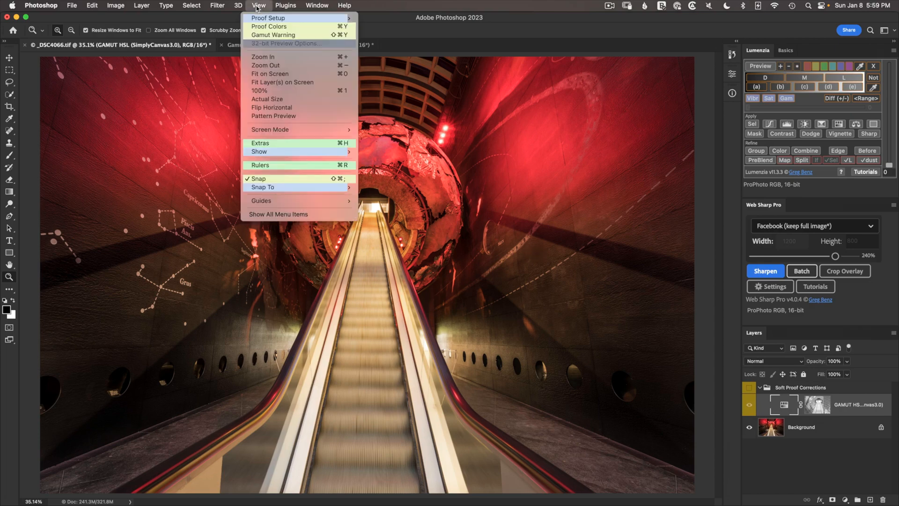
mouse_move(268, 18)
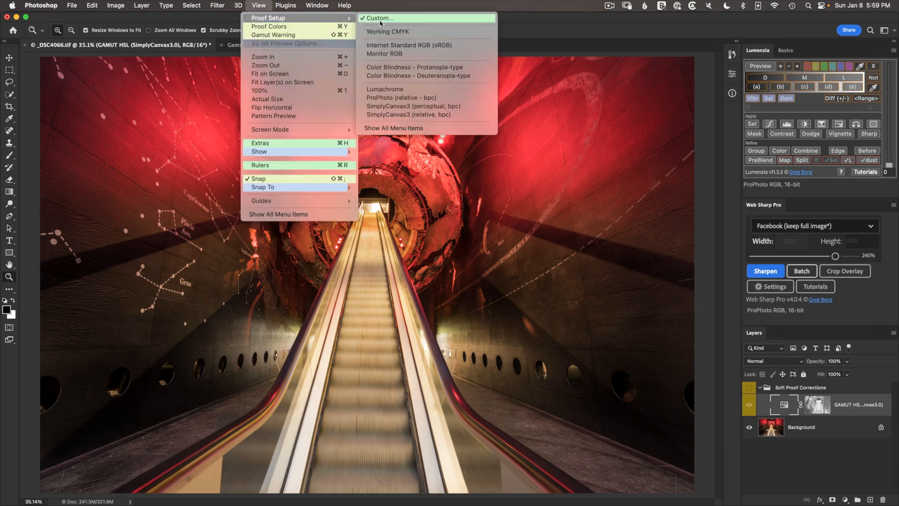
left_click(380, 20)
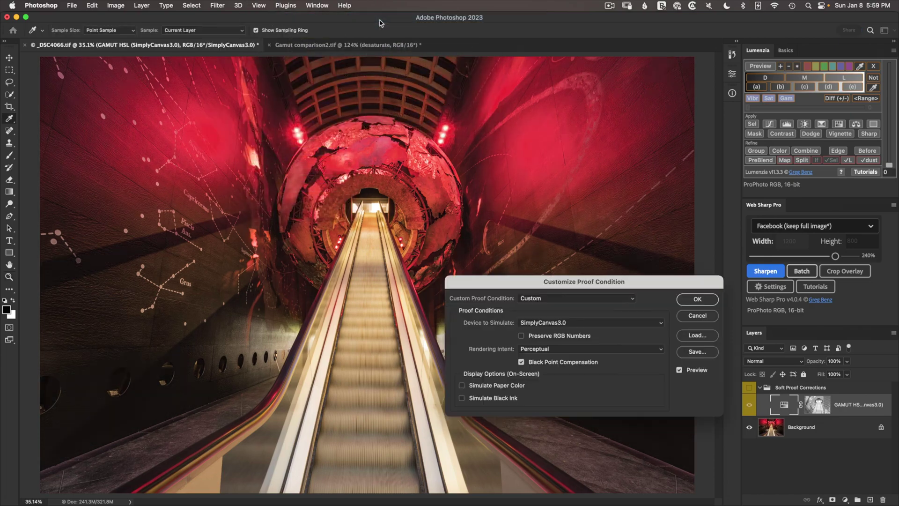
left_click(539, 325)
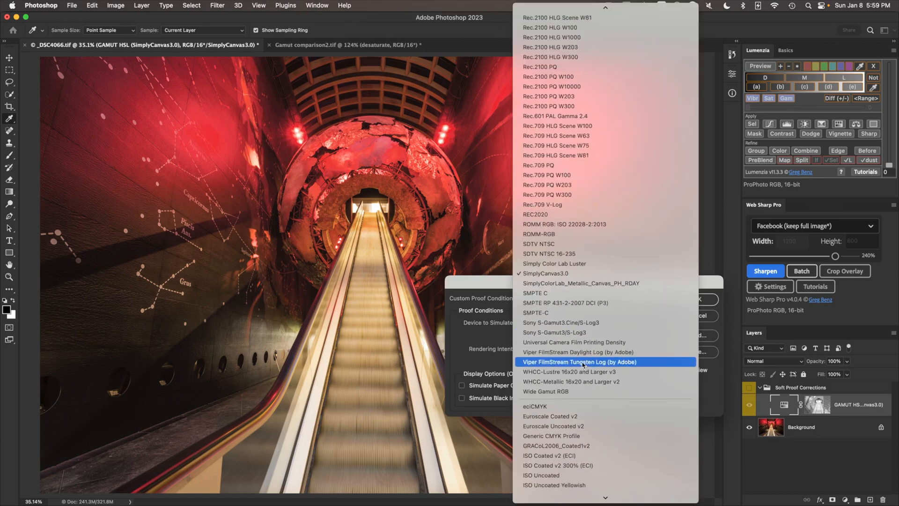
scroll(579, 364, "down", 5)
scroll(579, 364, "down", 3)
scroll(579, 363, "up", 5)
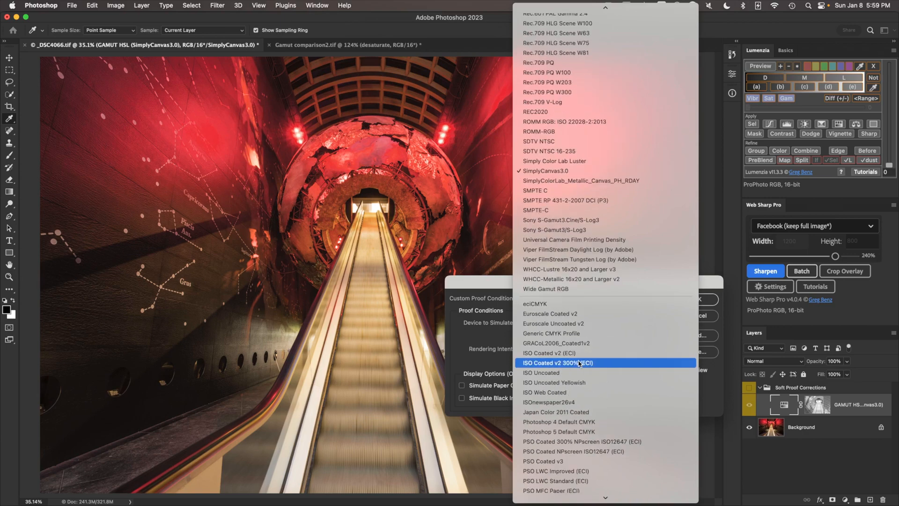
scroll(579, 363, "up", 5)
scroll(579, 363, "up", 3)
scroll(578, 363, "up", 3)
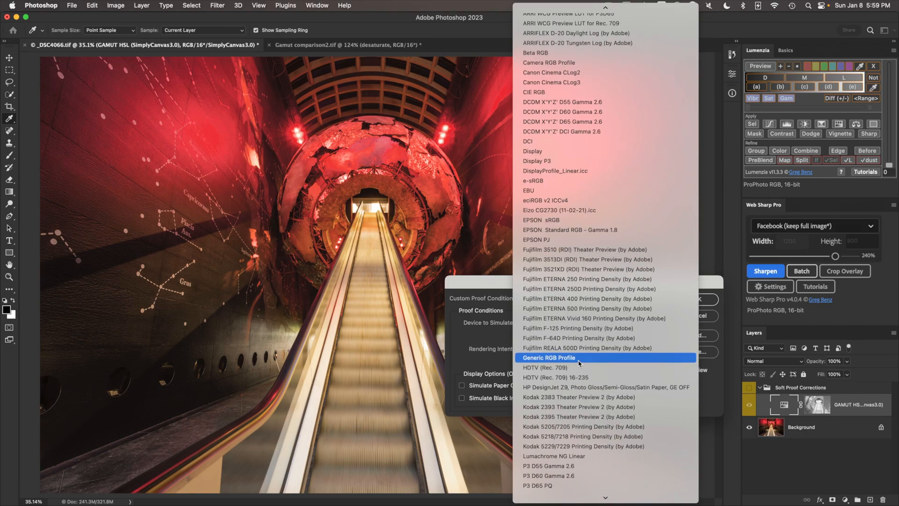
scroll(578, 363, "up", 3)
scroll(579, 363, "up", 3)
scroll(578, 362, "up", 3)
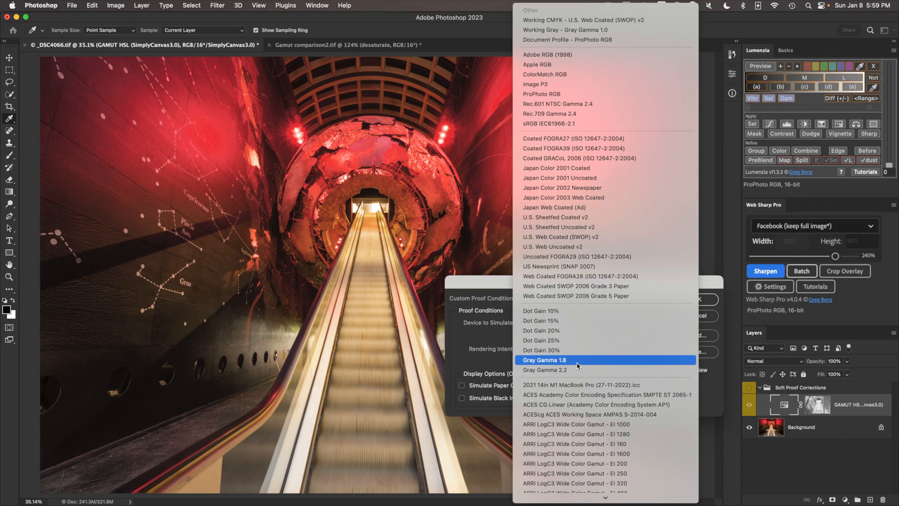
left_click(534, 124)
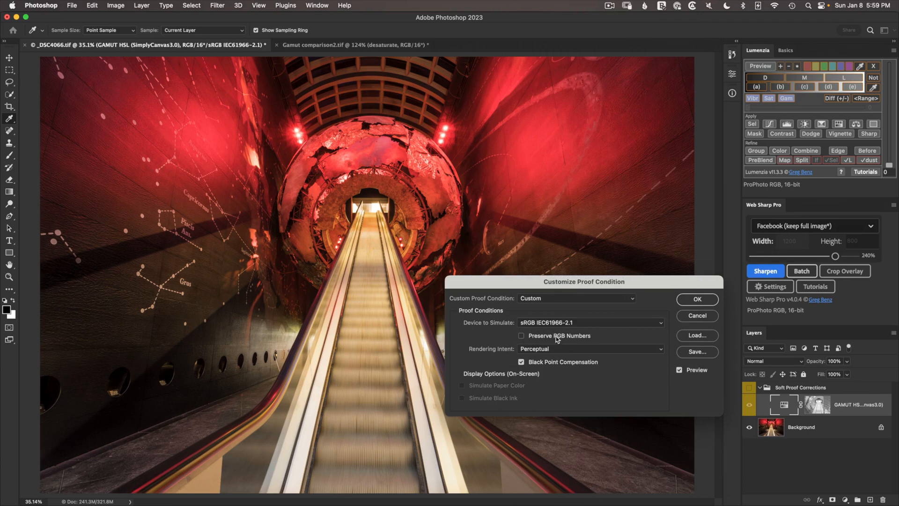
left_click(538, 349)
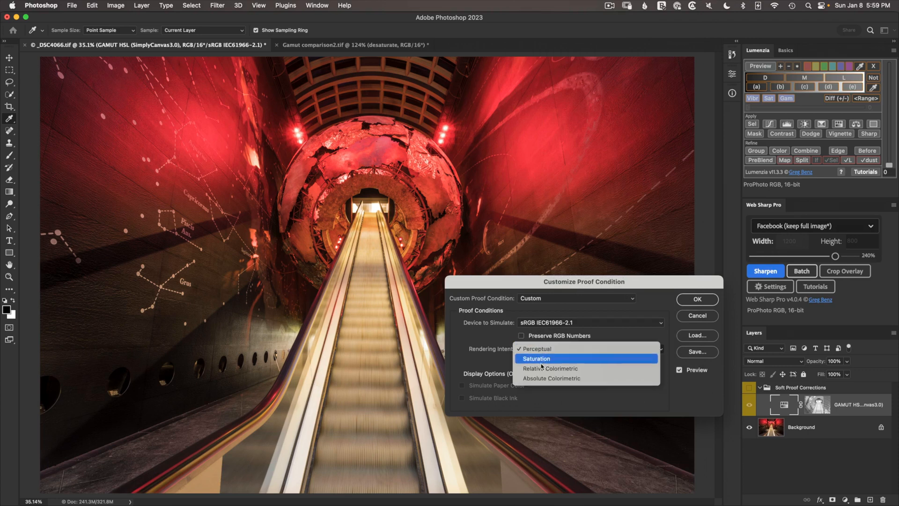
left_click(539, 369)
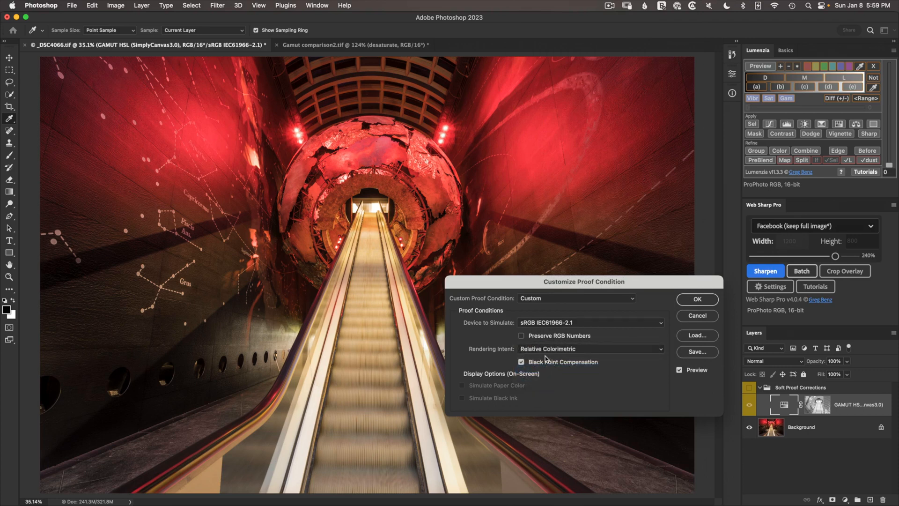
left_click(552, 349)
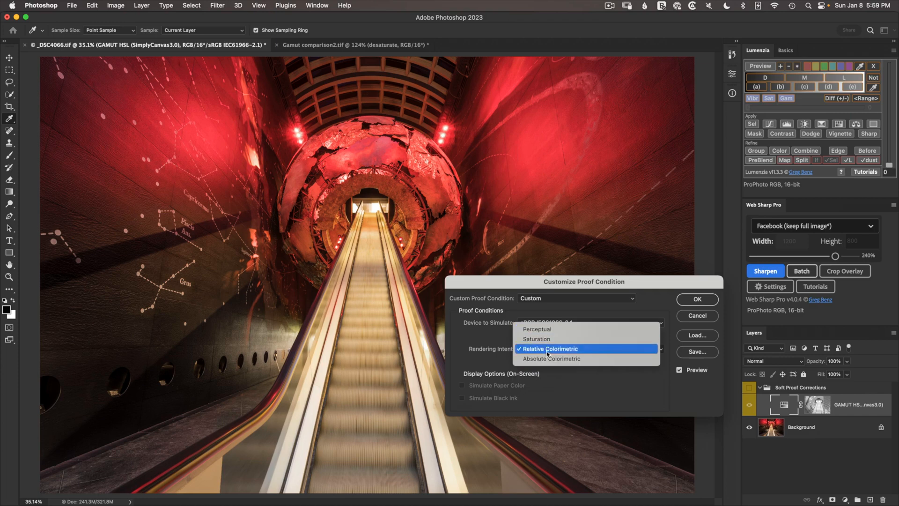
left_click(548, 348)
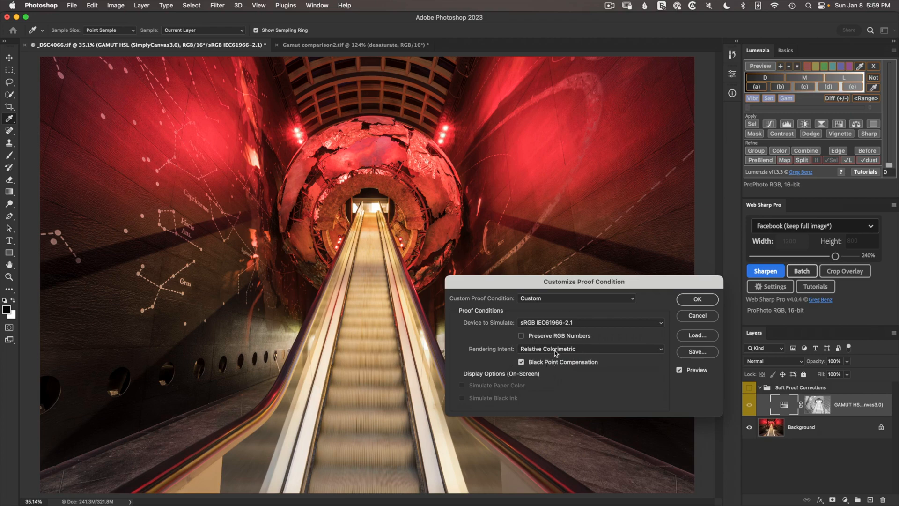
left_click(695, 300)
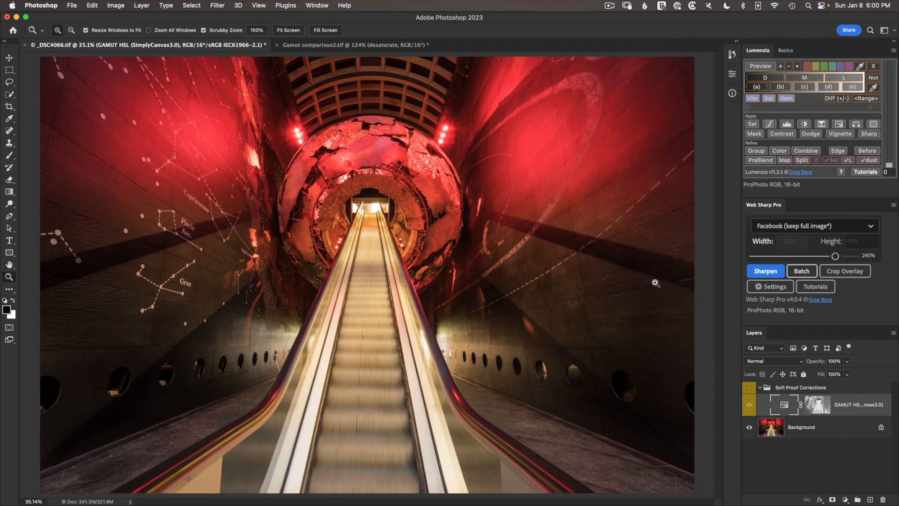
Toggle Proof Colors from the View menu and deselect the GAMUT HSL layer
left_click(260, 5)
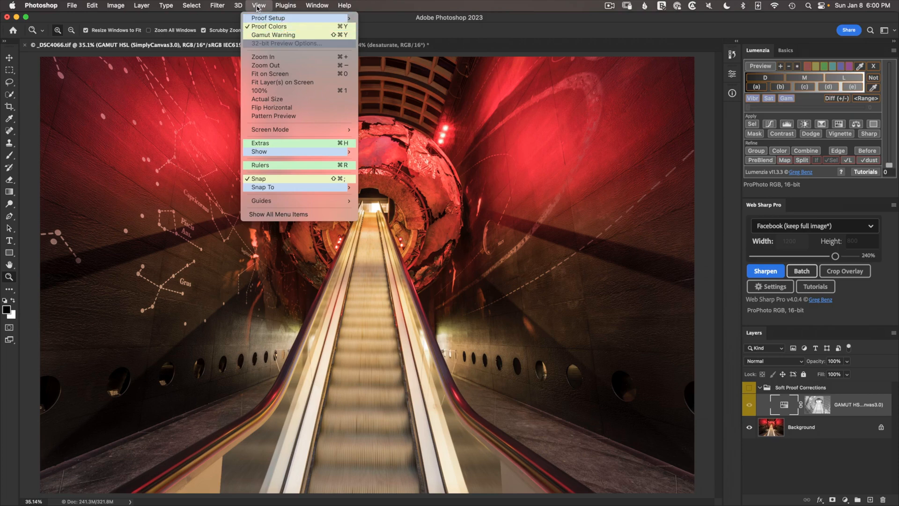
left_click(266, 27)
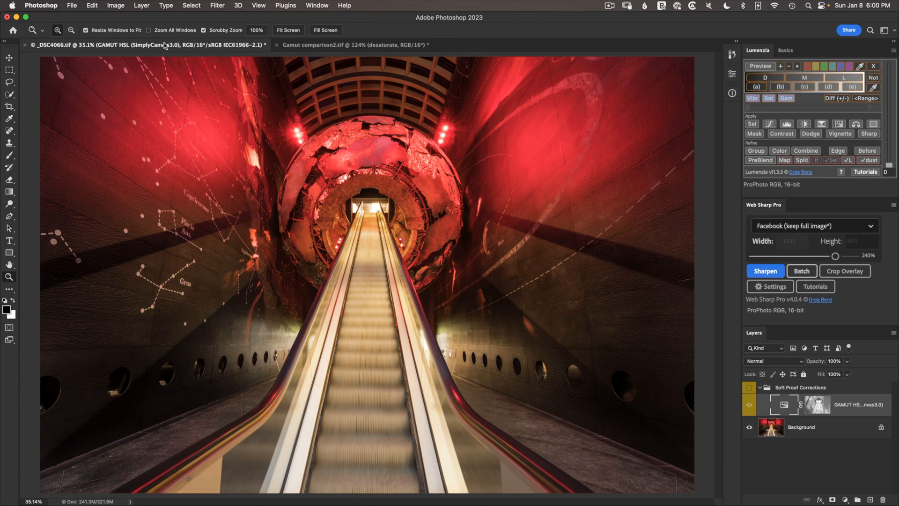
left_click(789, 456)
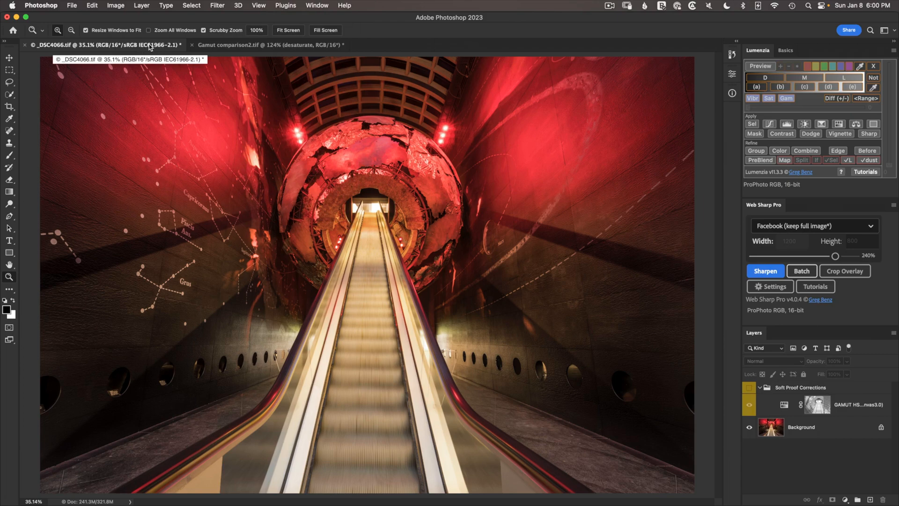
Change the custom proof condition's Device to Simulate from sRGB to image P3 and apply it
left_click(257, 6)
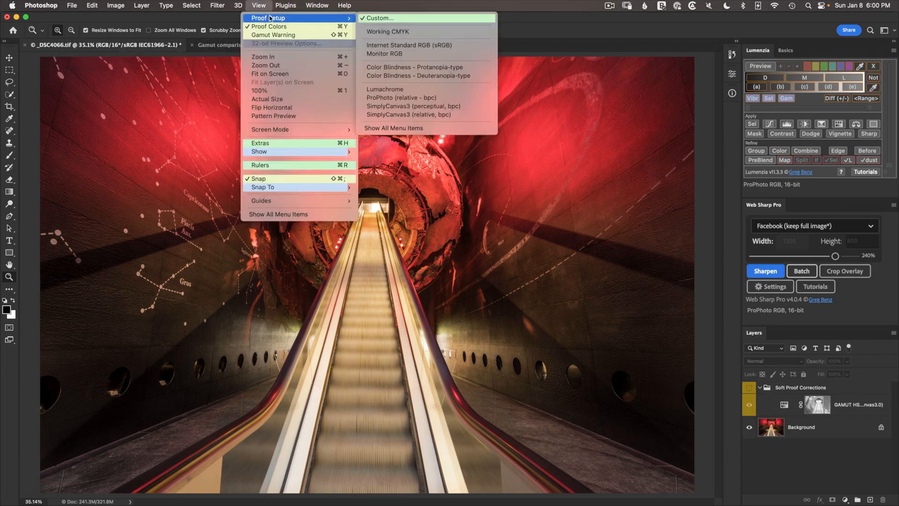
left_click(376, 18)
left_click(570, 323)
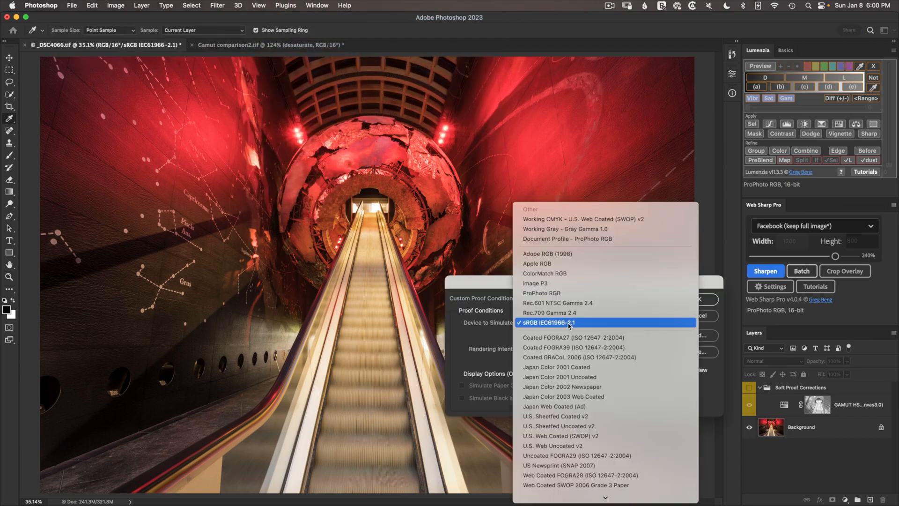
left_click(544, 285)
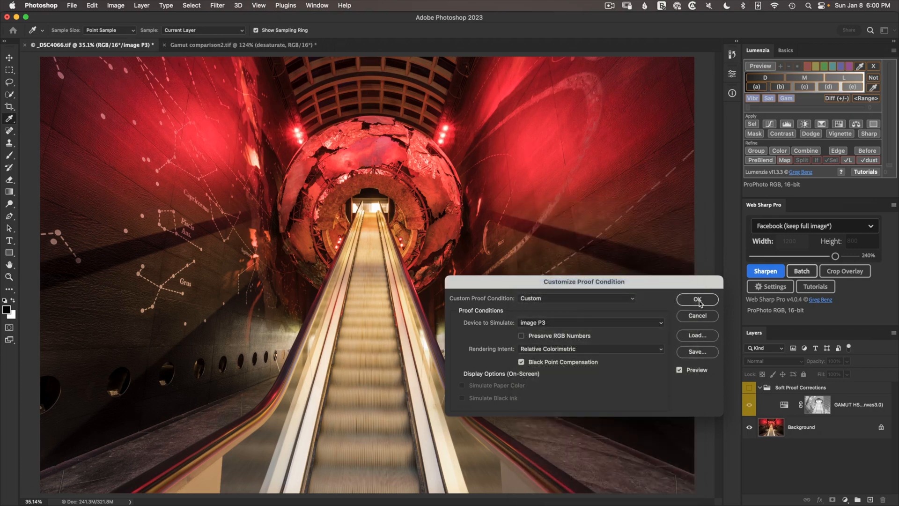
left_click(699, 300)
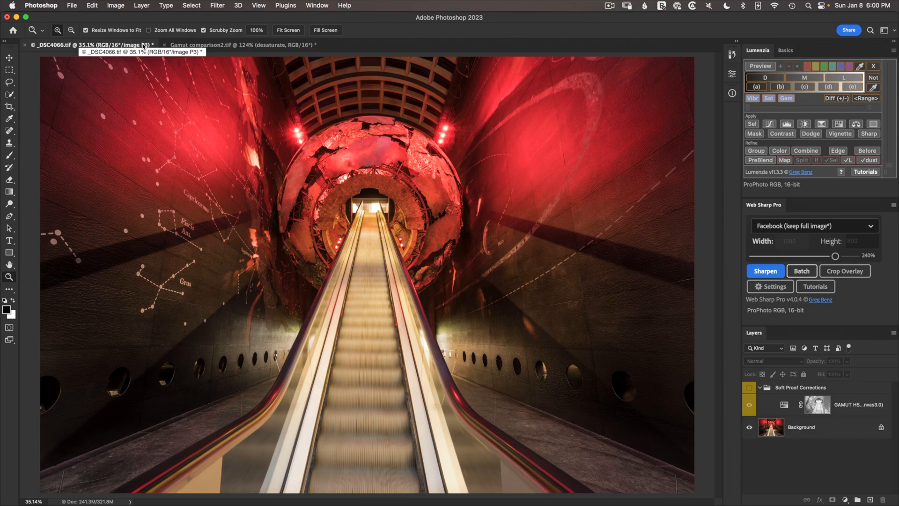
left_click(259, 6)
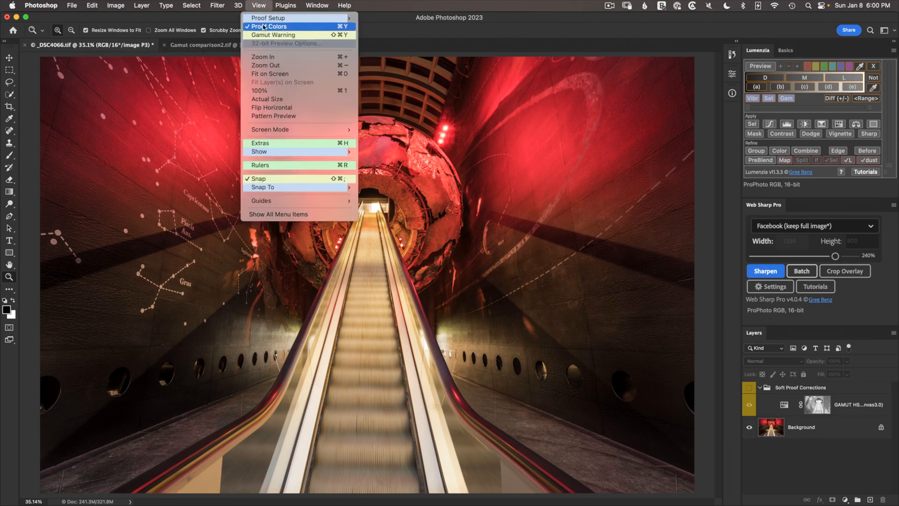
Turn Proof Colors off and switch the Gamut Warning on for the escalator photo
left_click(266, 27)
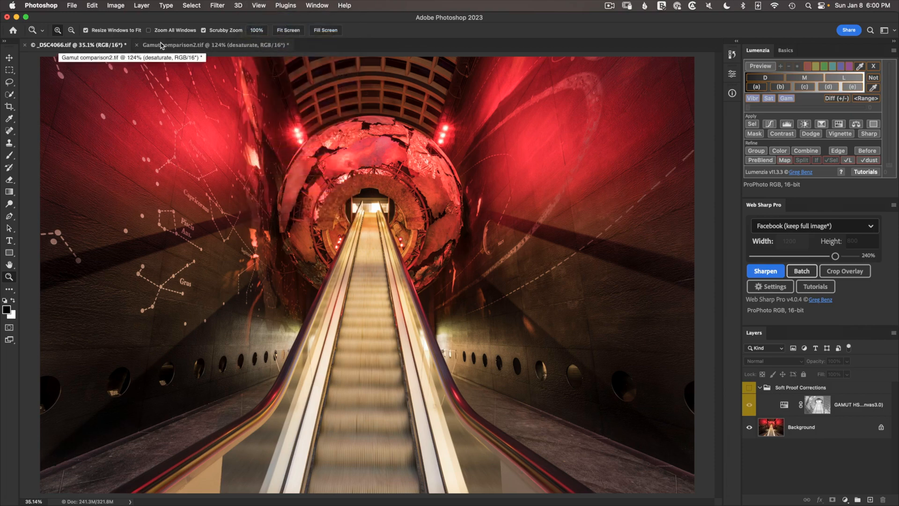
left_click(260, 5)
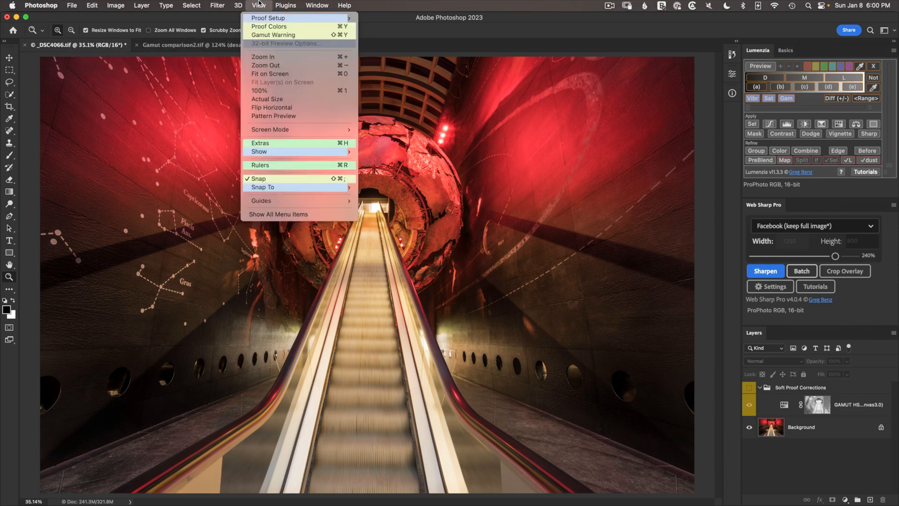
left_click(272, 35)
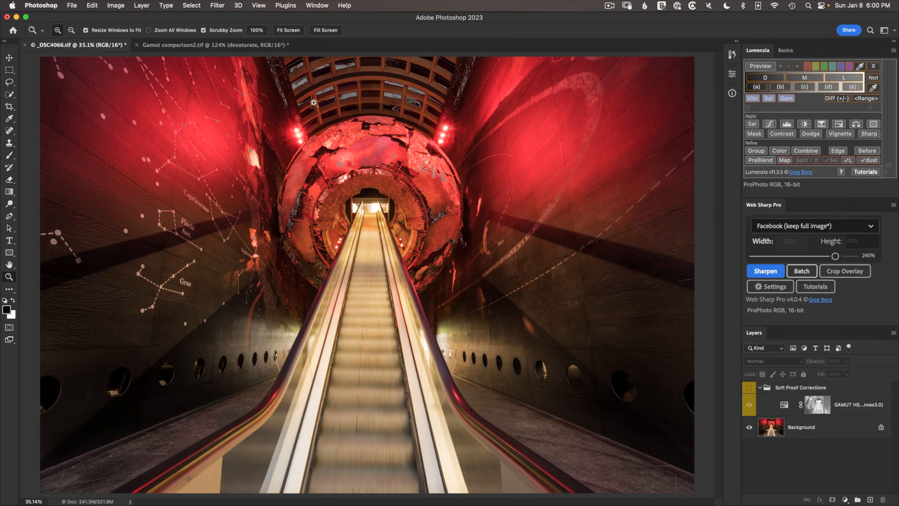
Check the View menu twice to confirm which proofing options are on, changing nothing
left_click(258, 5)
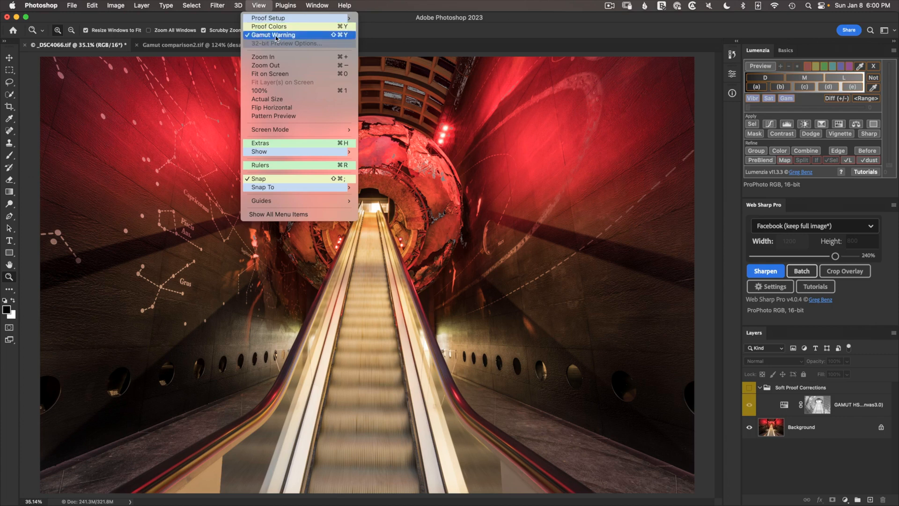
left_click(259, 8)
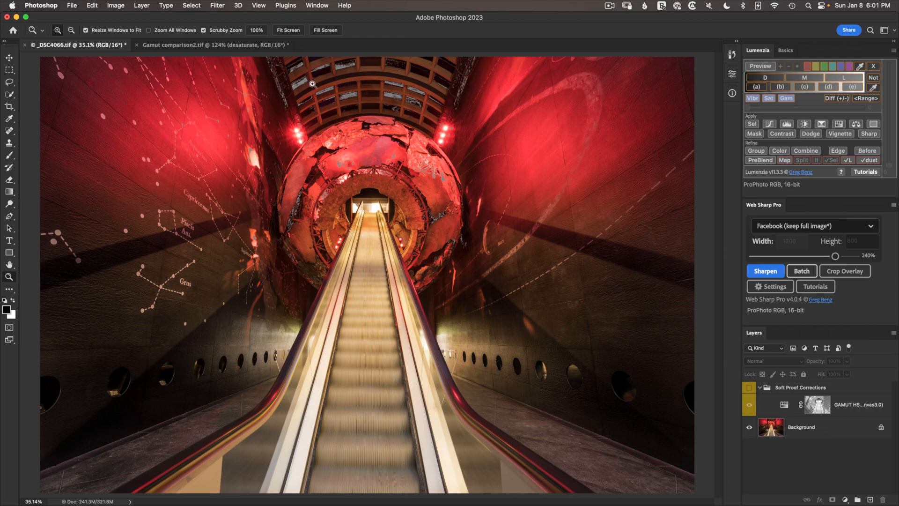
left_click(259, 6)
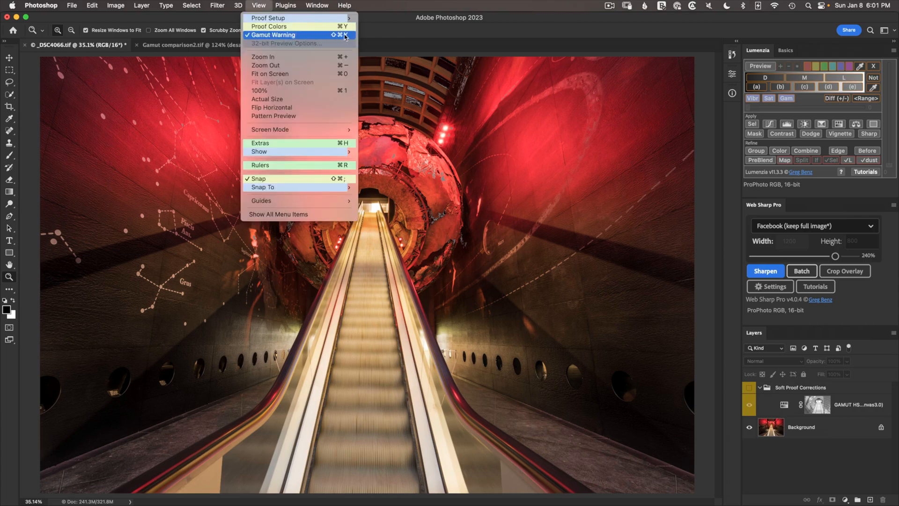
left_click(255, 9)
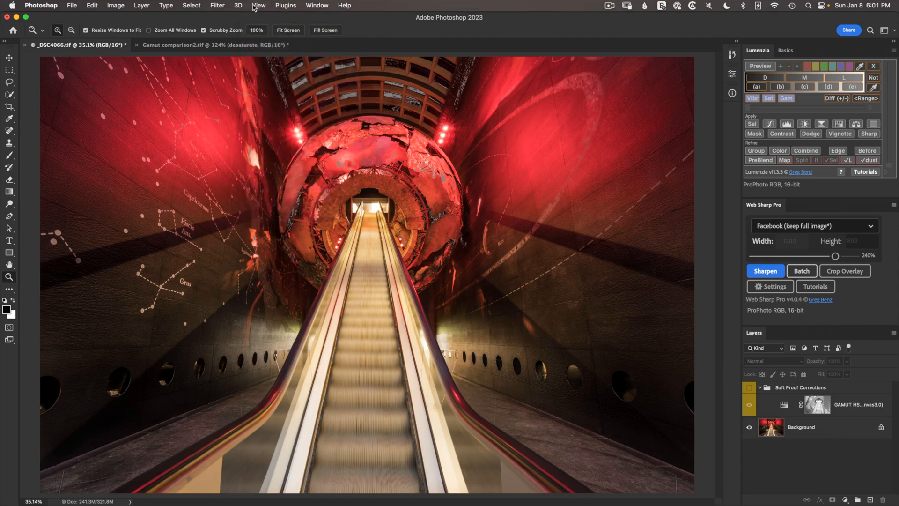